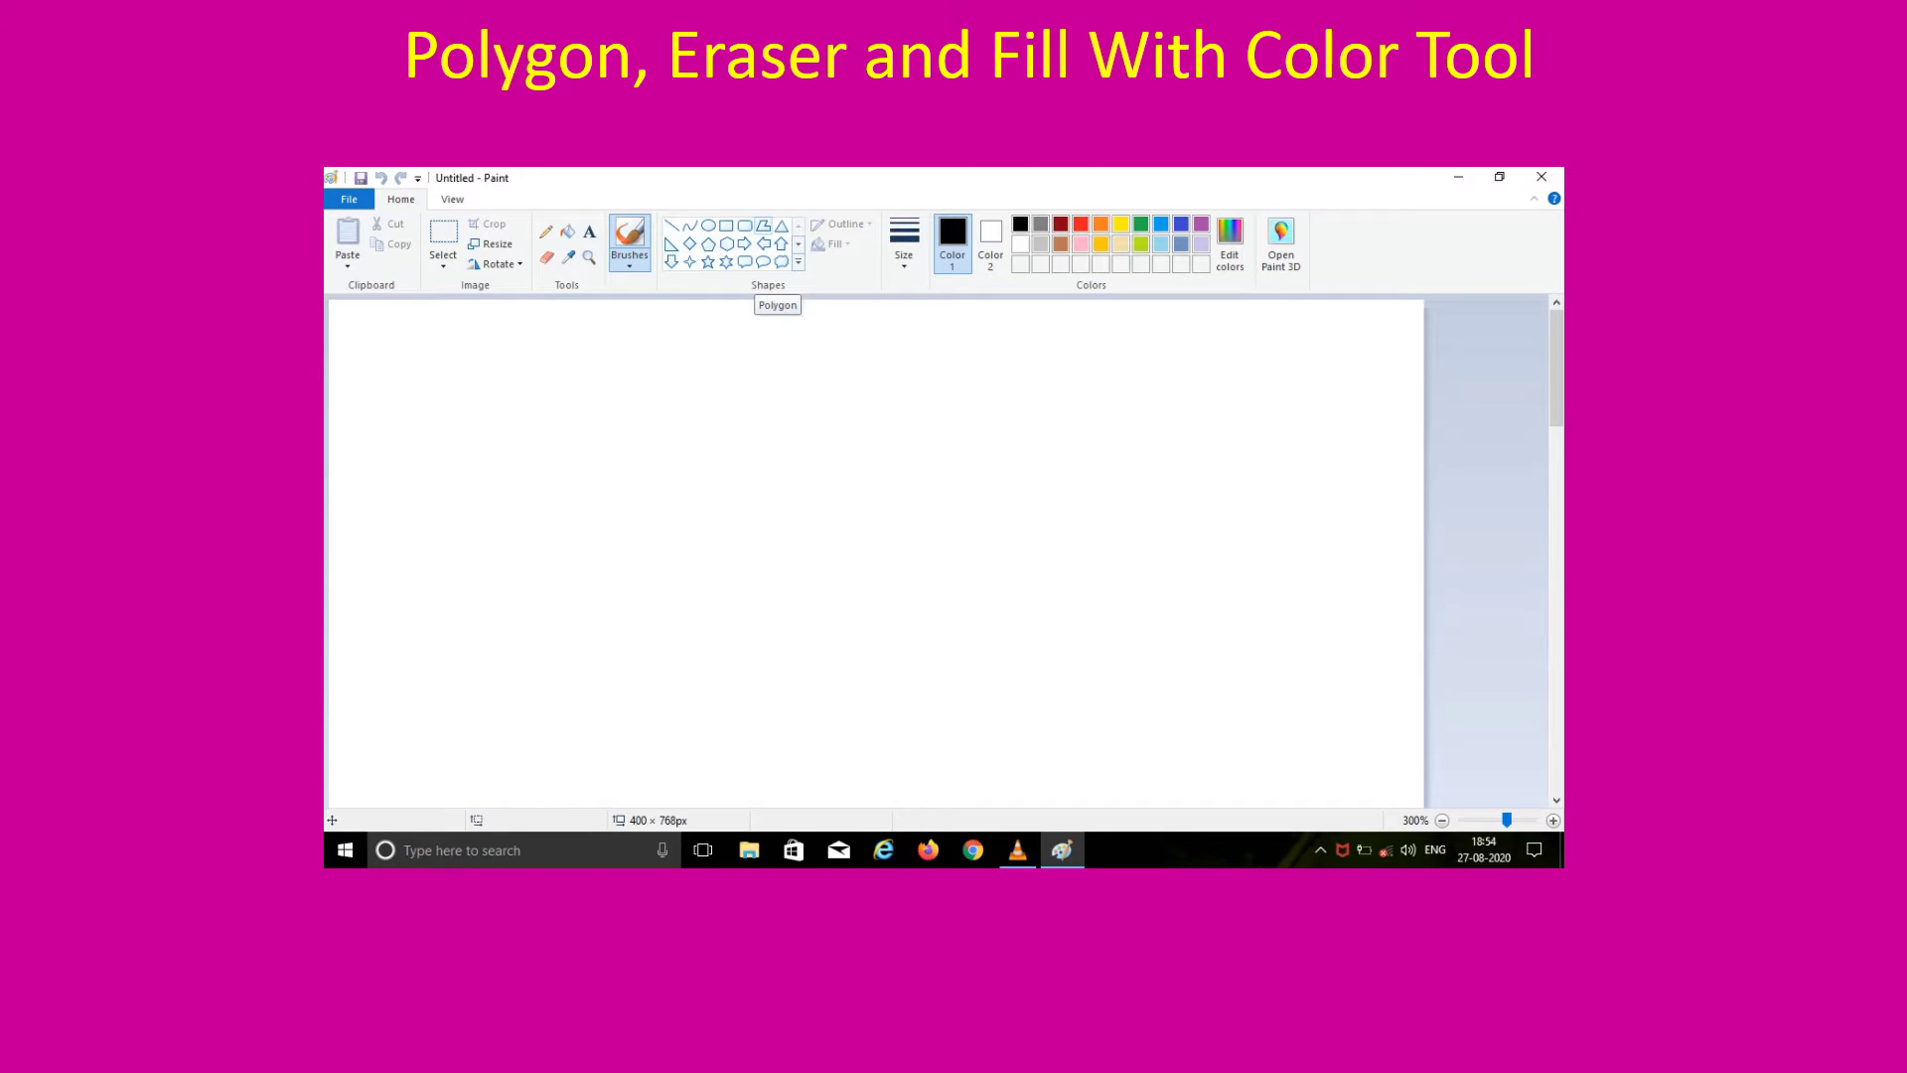
Step: Choose the Polygon shape with a 1px outline size
click(763, 226)
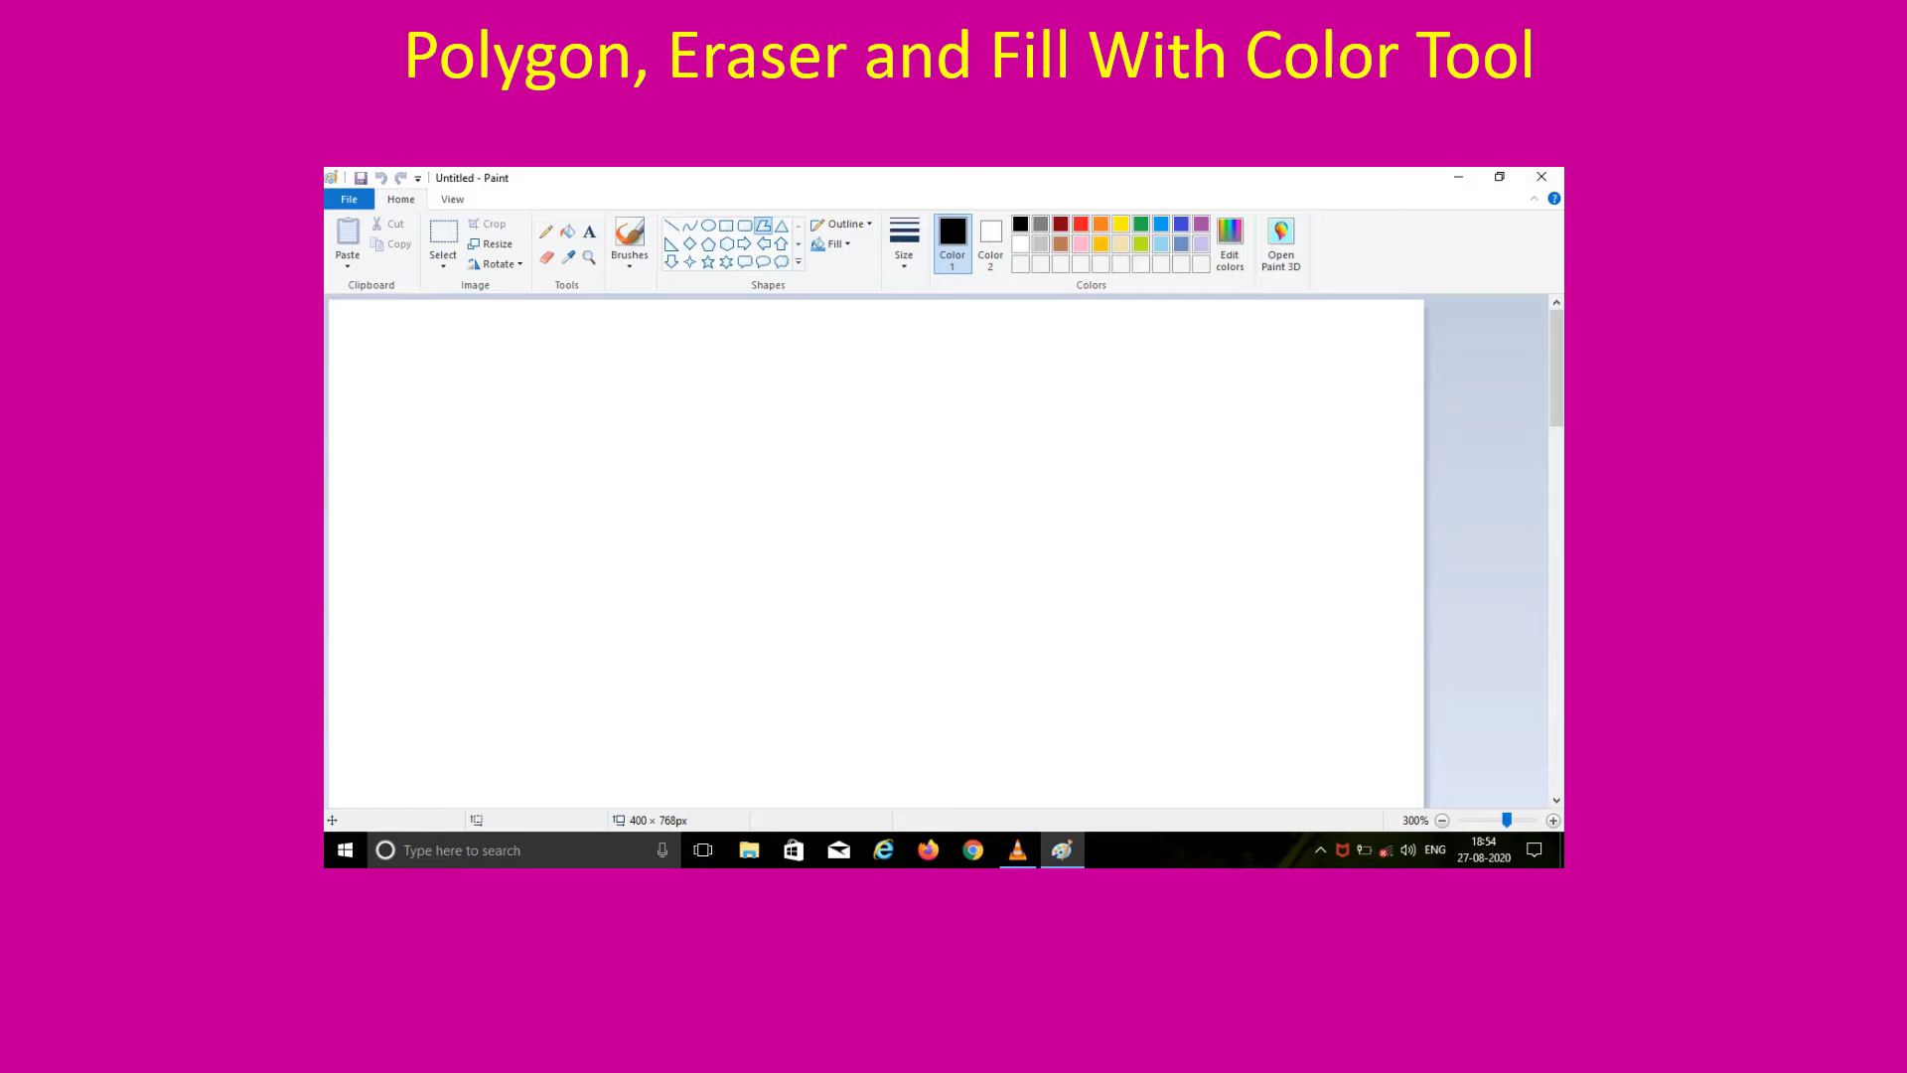
click(903, 244)
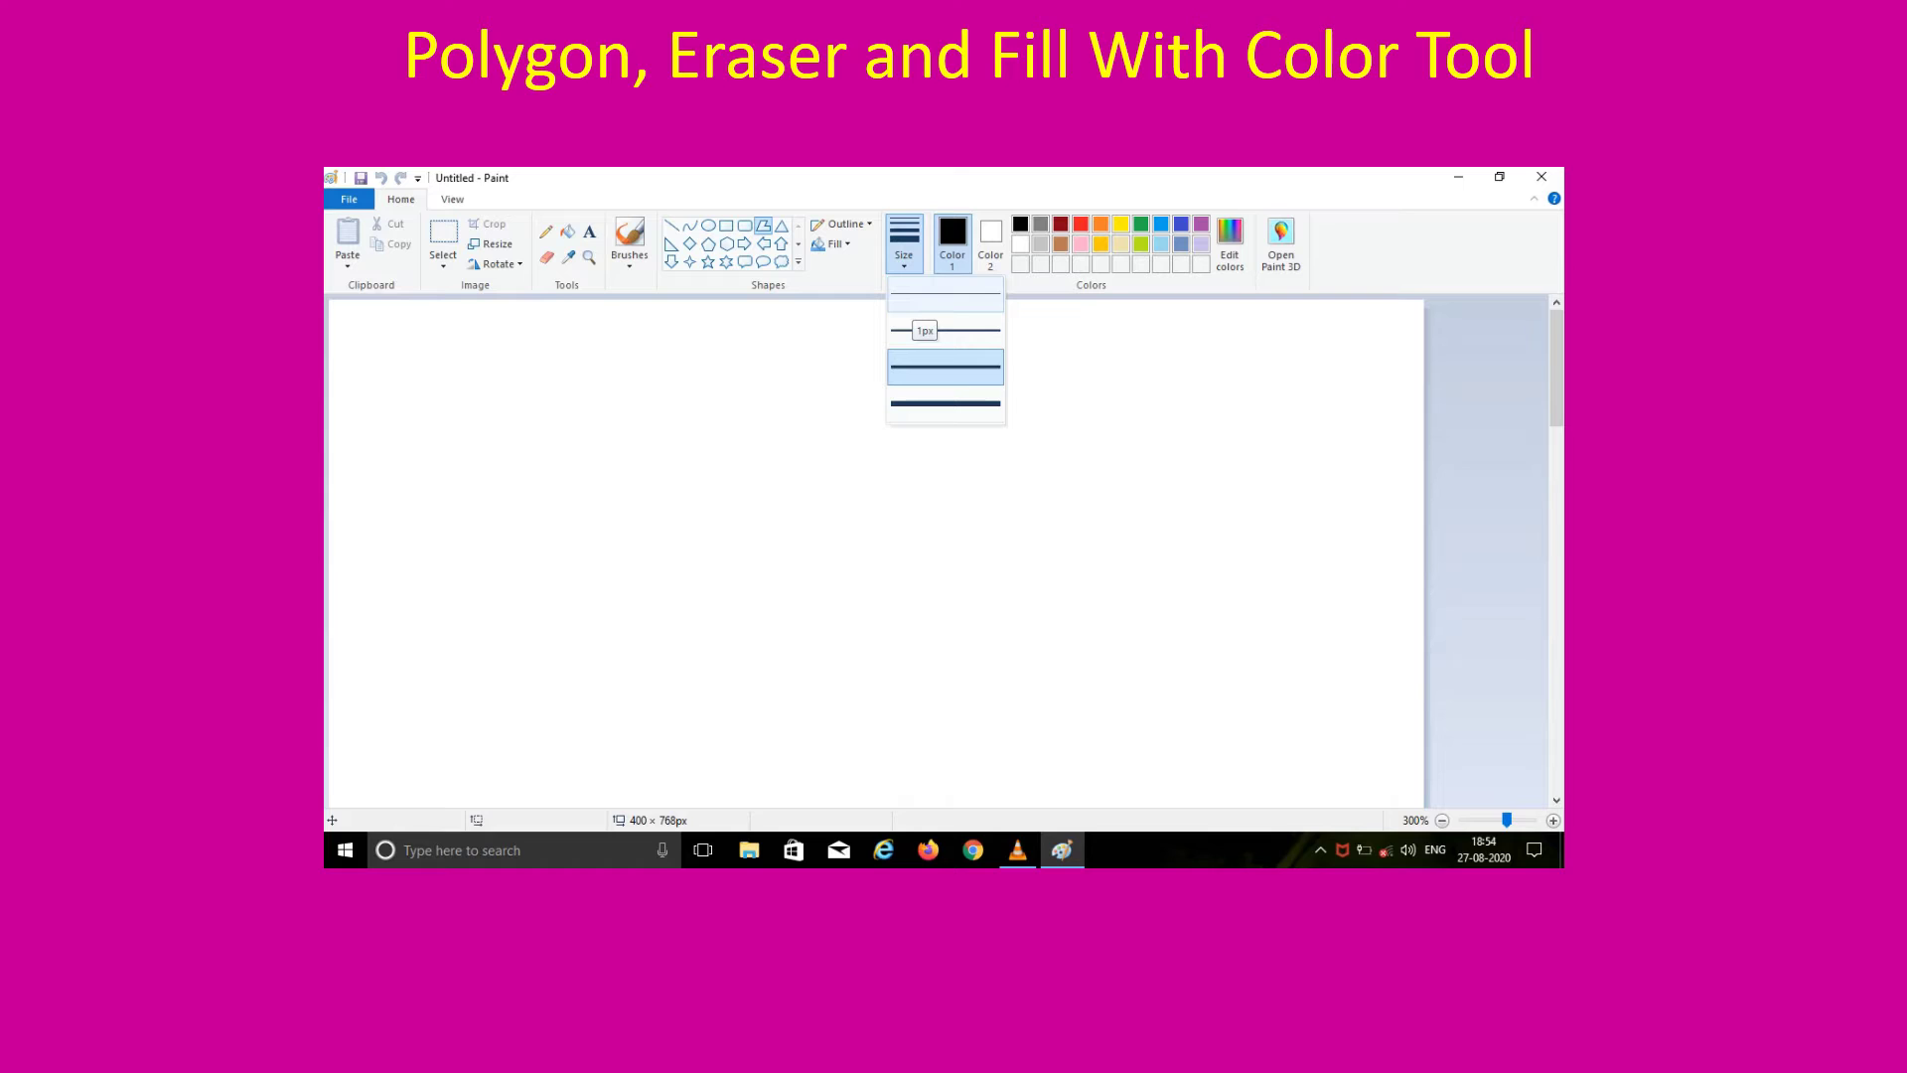
click(917, 329)
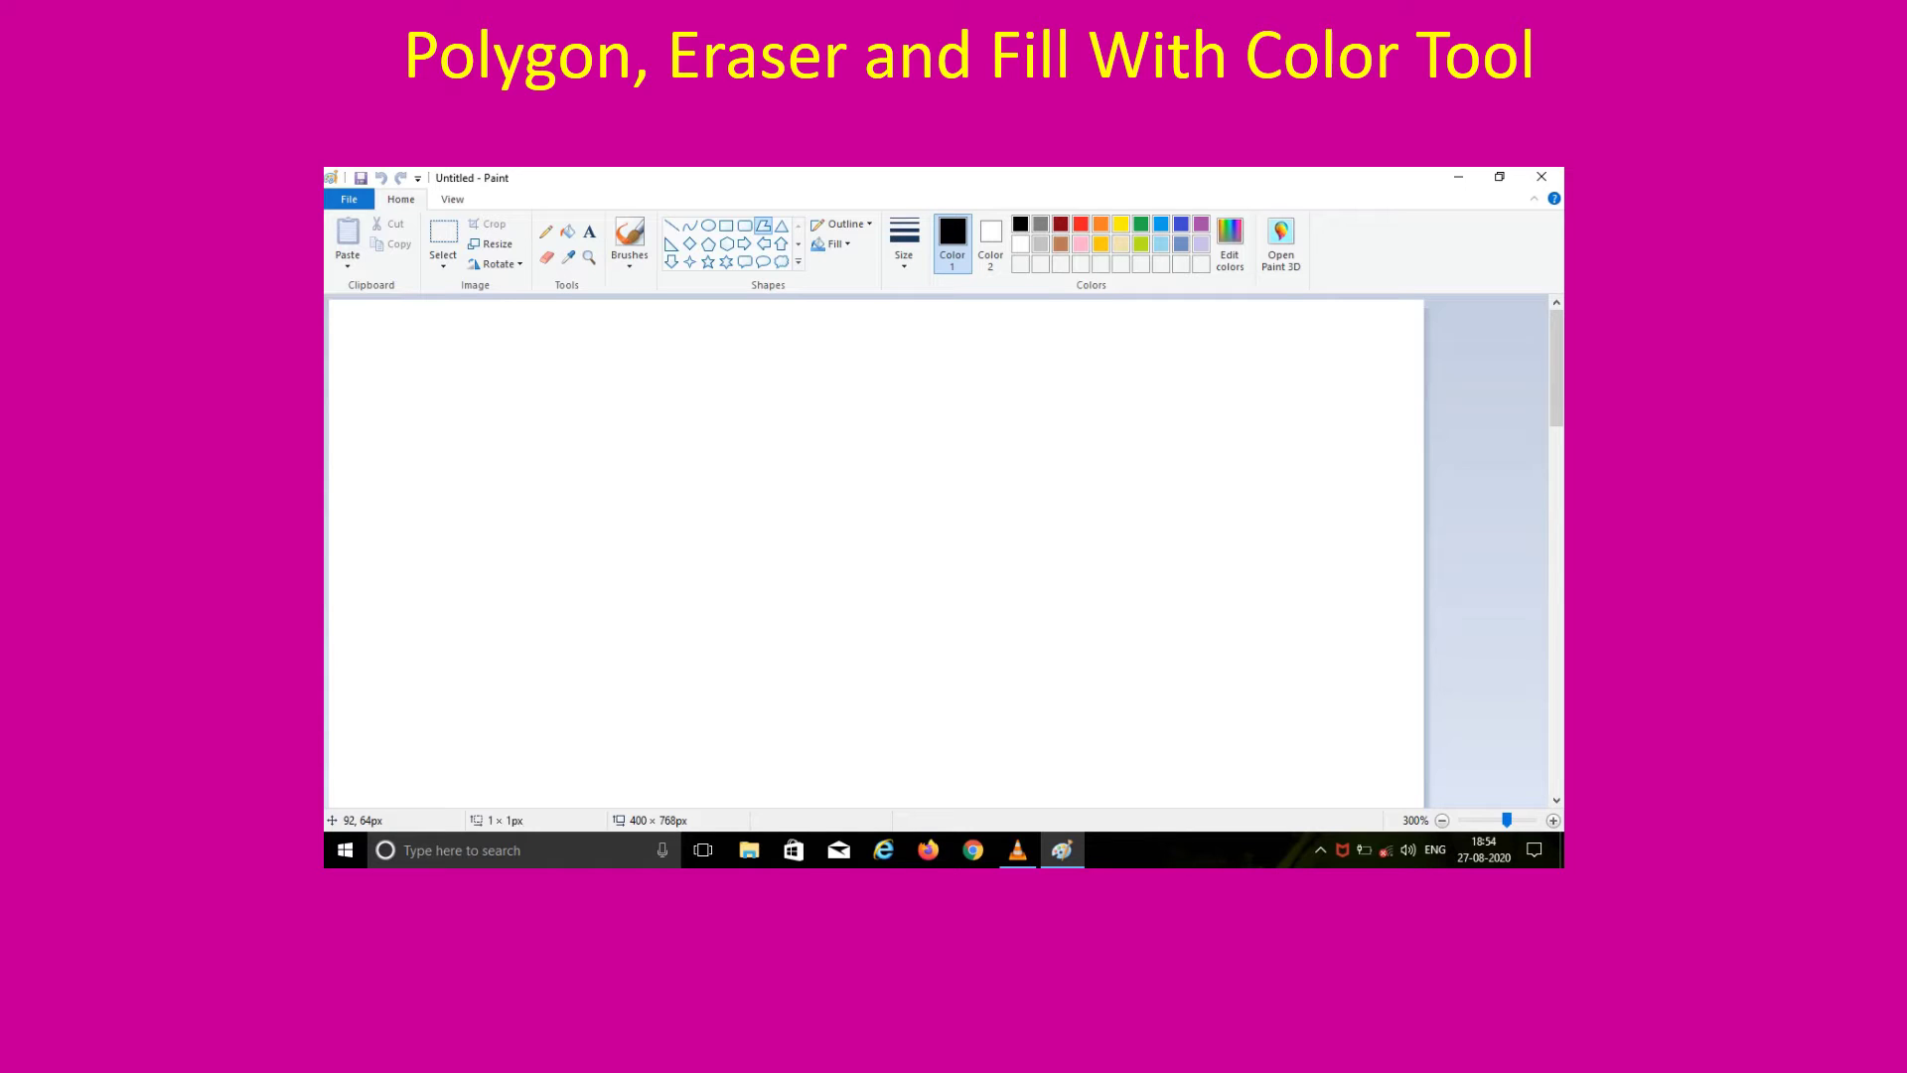
Step: Draw a six-sided hexagon outline in the upper-left area of the canvas
drag(581, 477, 634, 424)
click(822, 390)
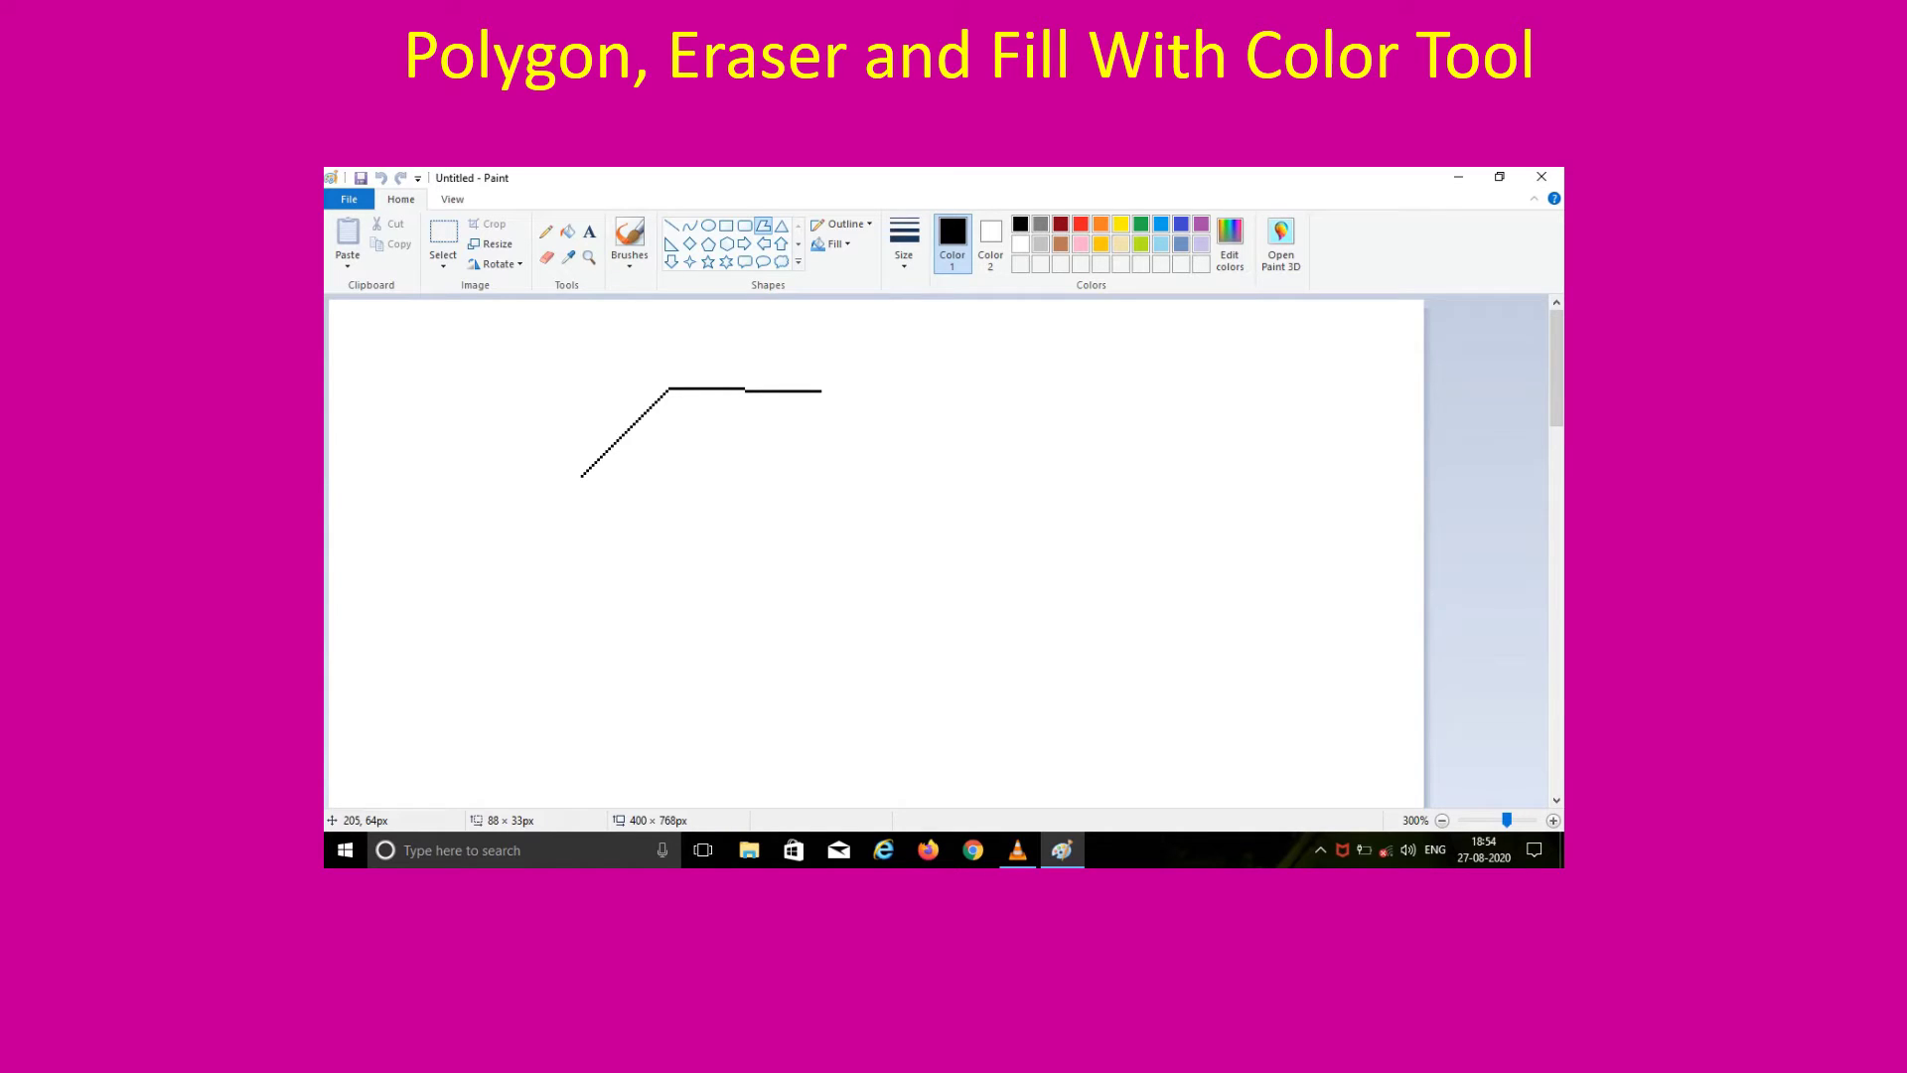
click(898, 467)
click(825, 540)
click(680, 540)
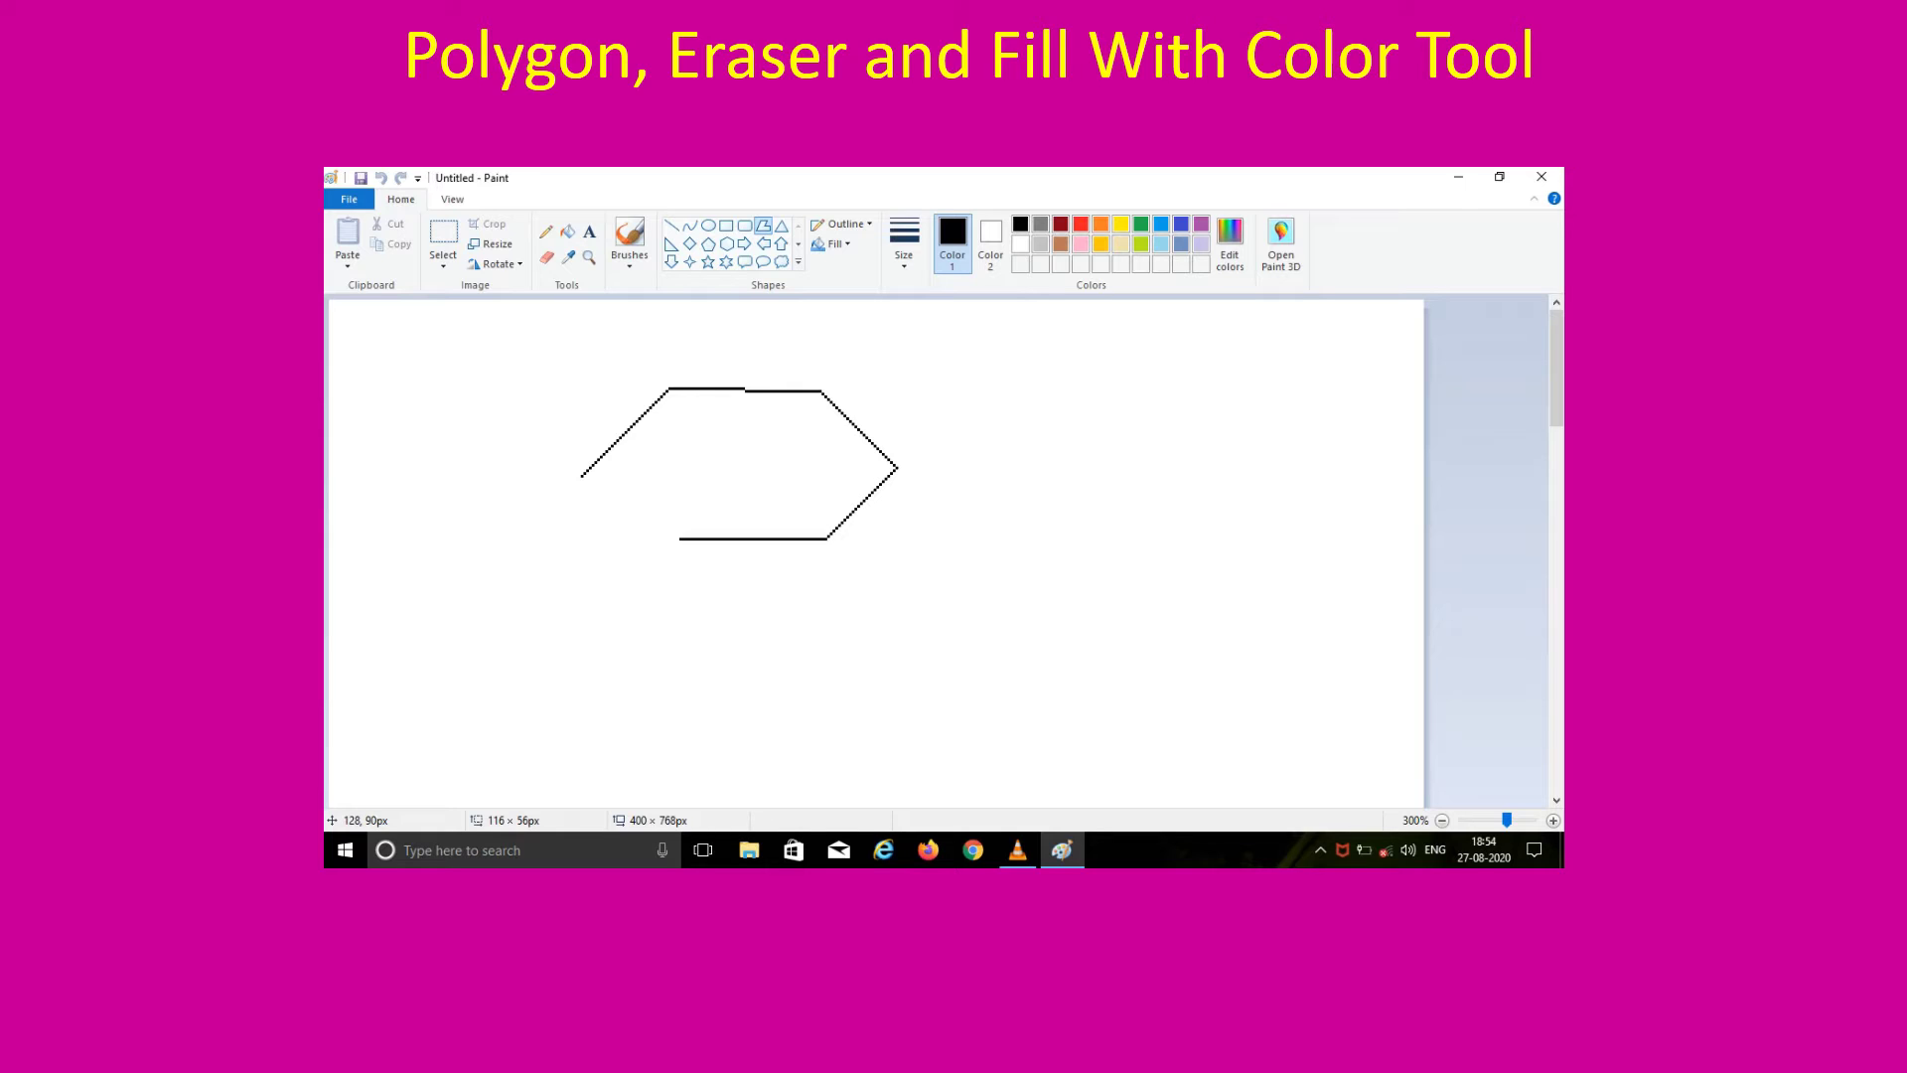
click(602, 460)
Step: Give the hexagon an indigo outline with green as Color 2 and a Solid color fill
click(1180, 223)
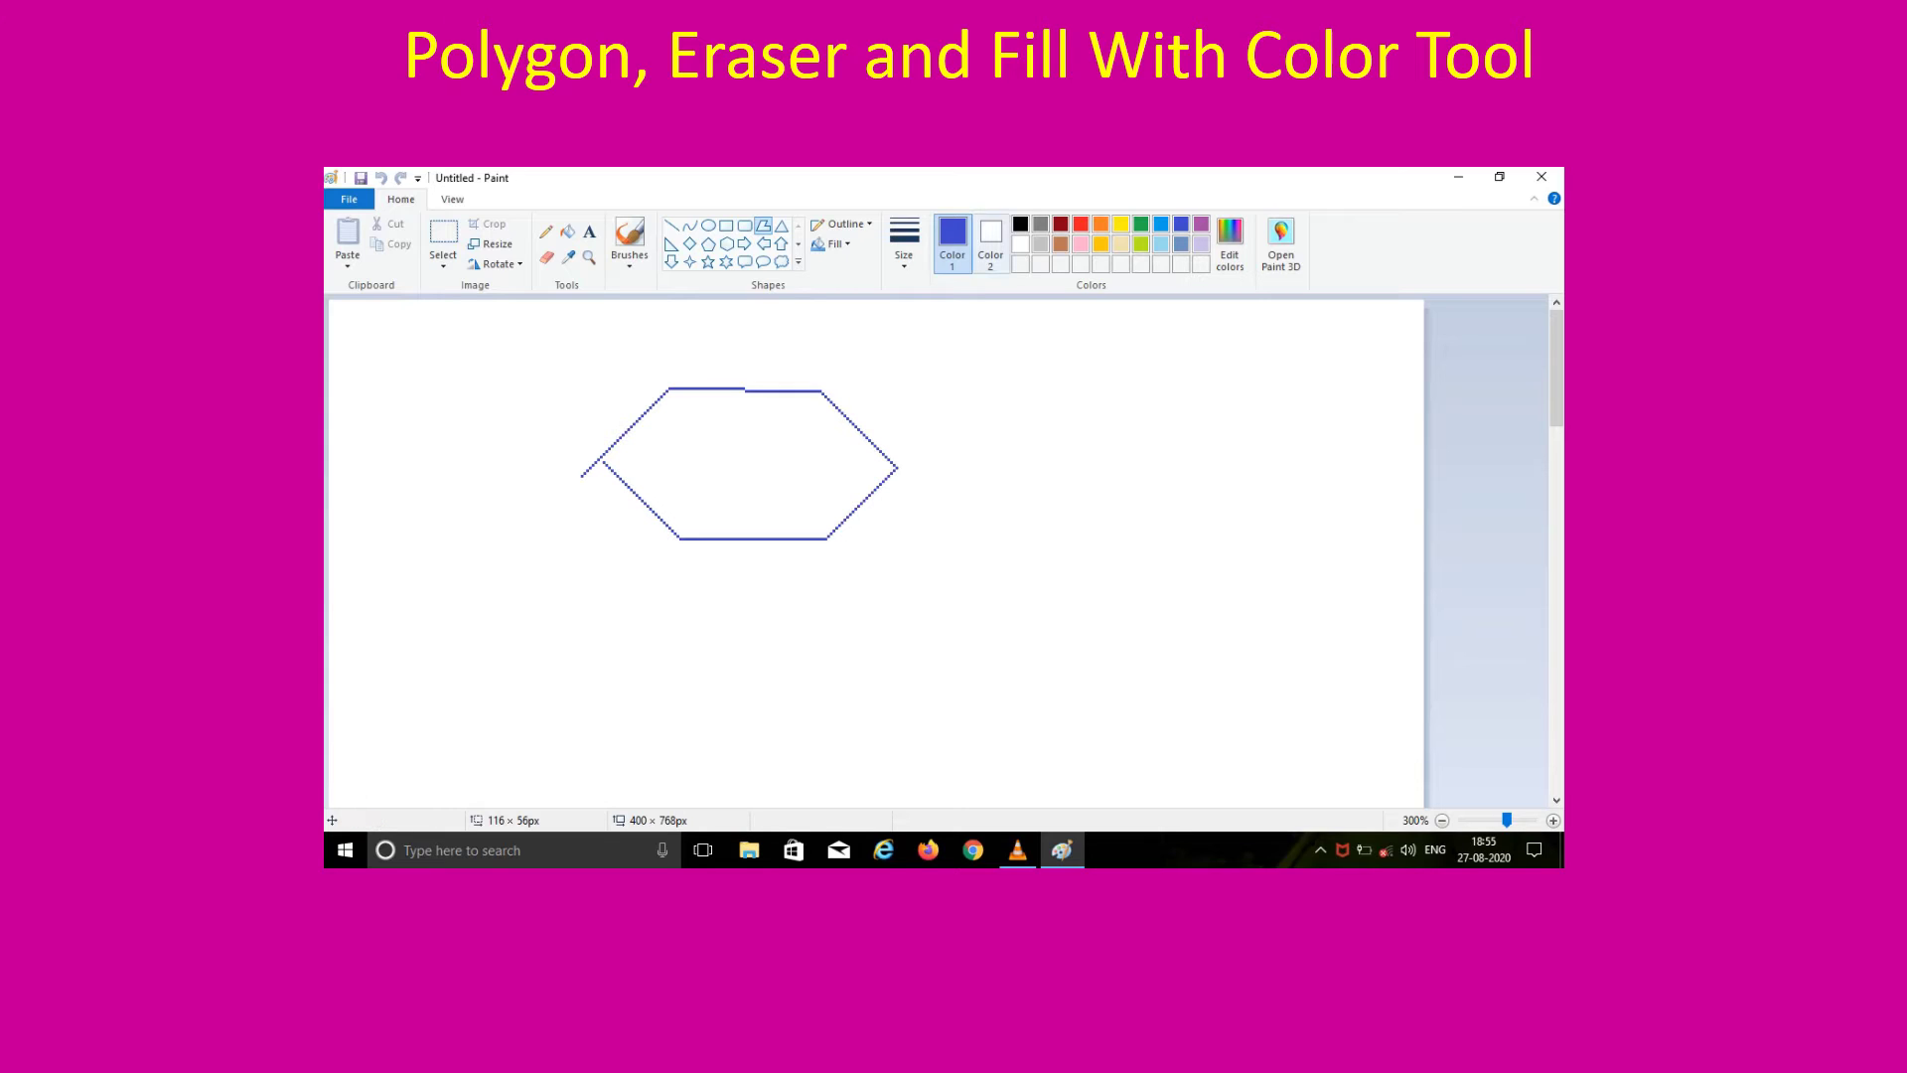
click(990, 241)
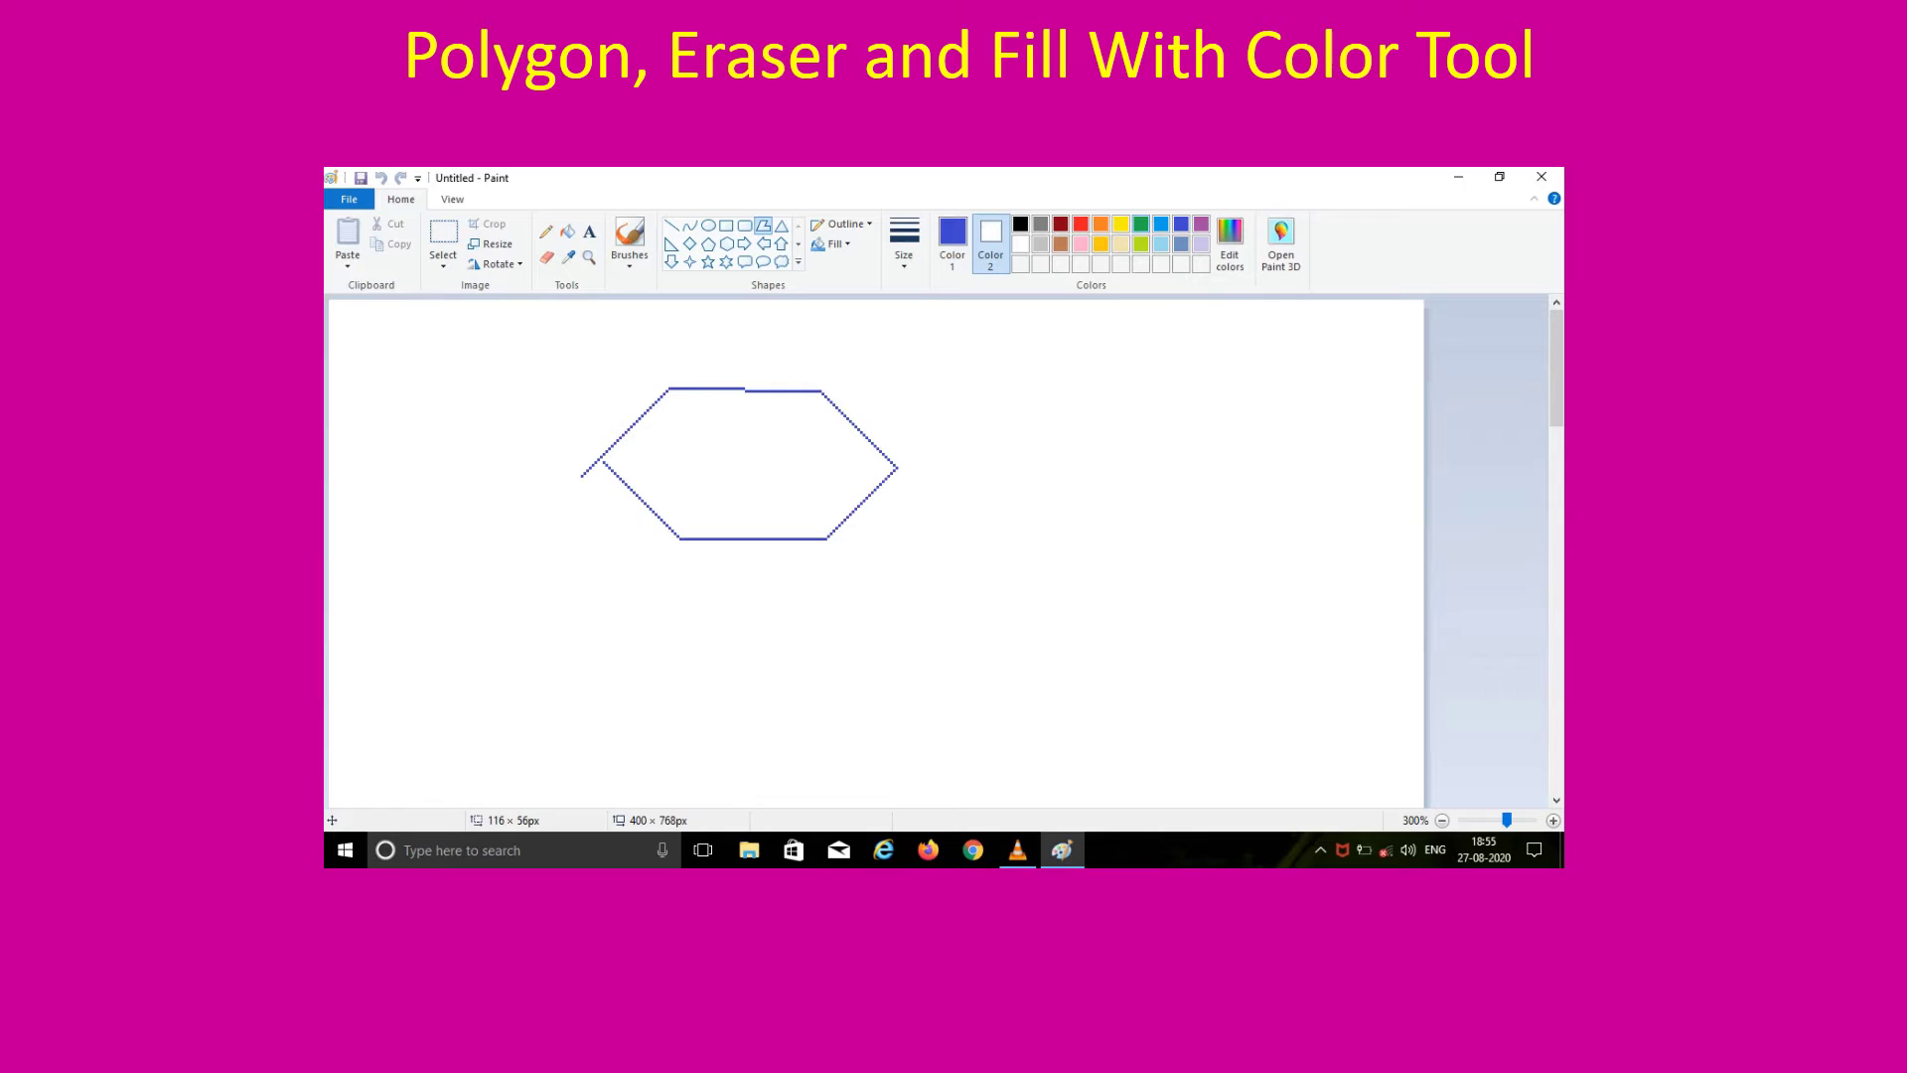
click(1140, 224)
click(833, 244)
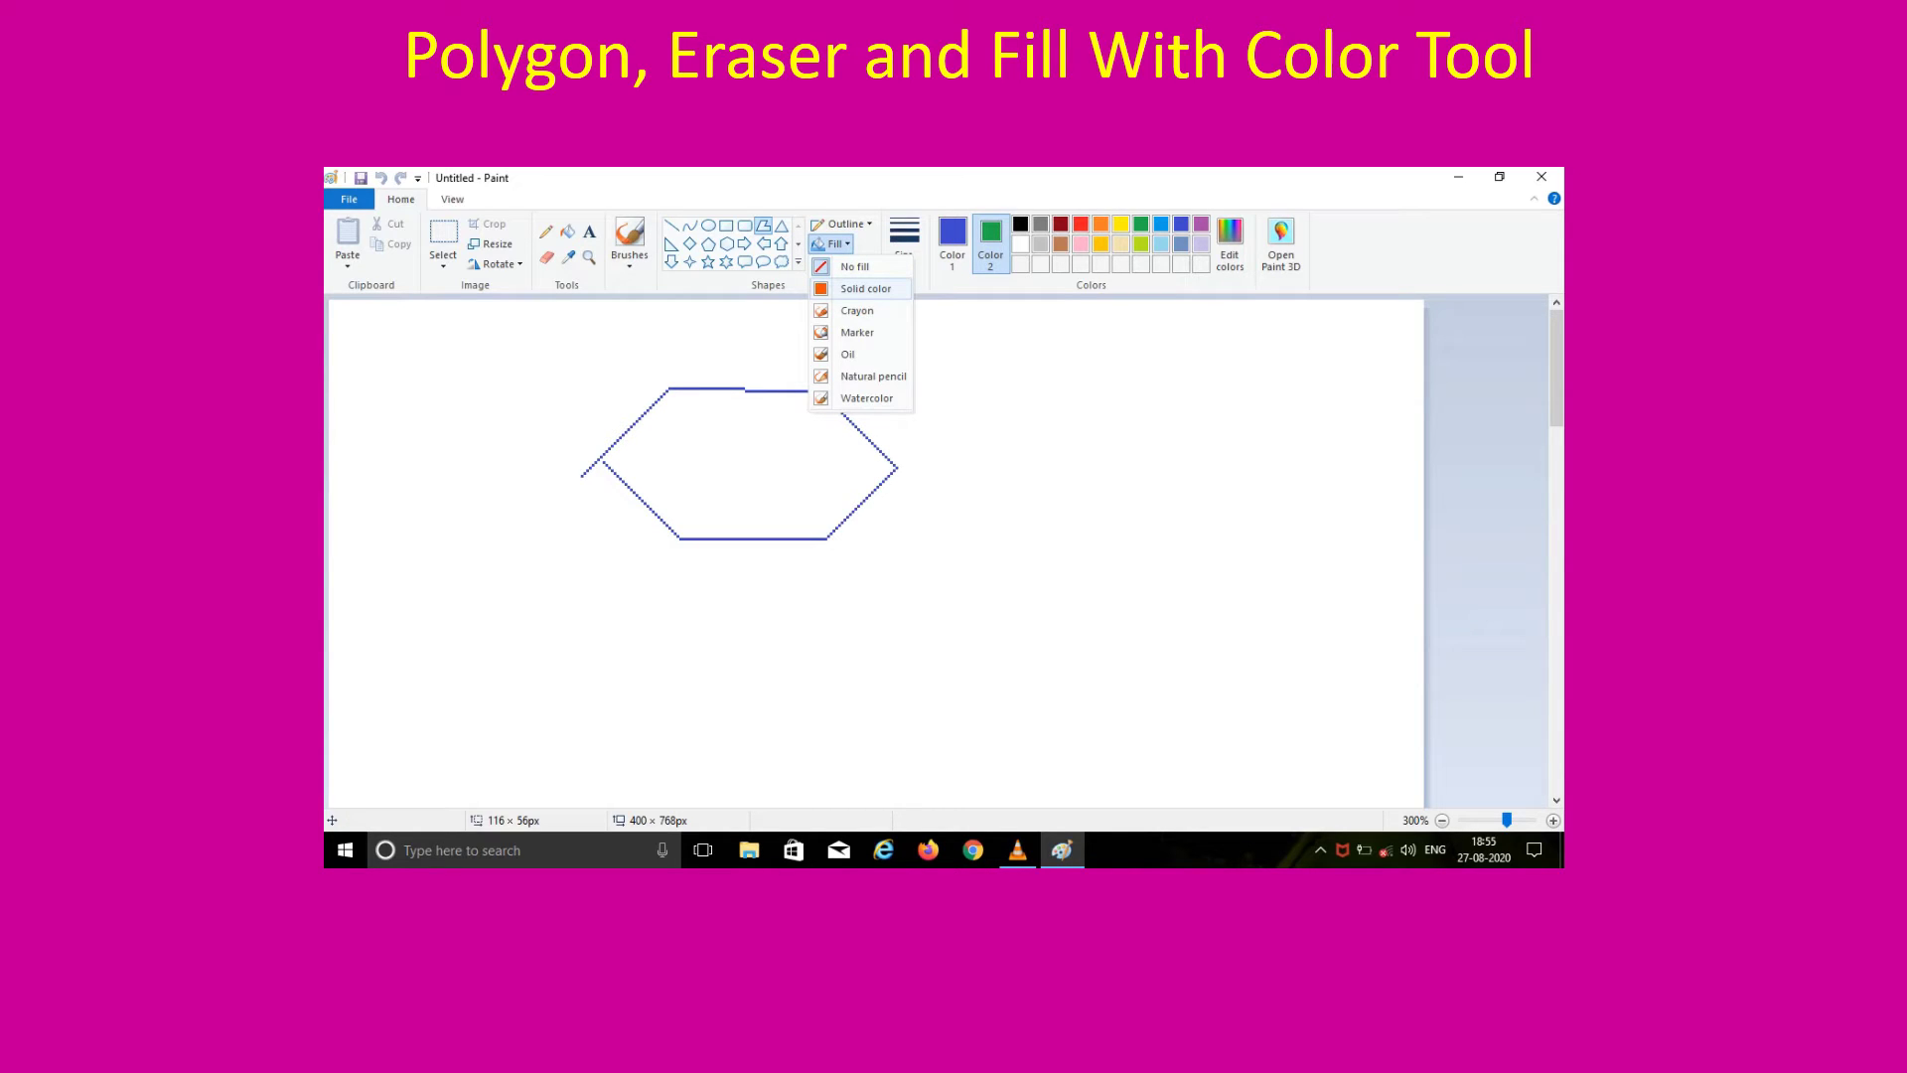
click(864, 287)
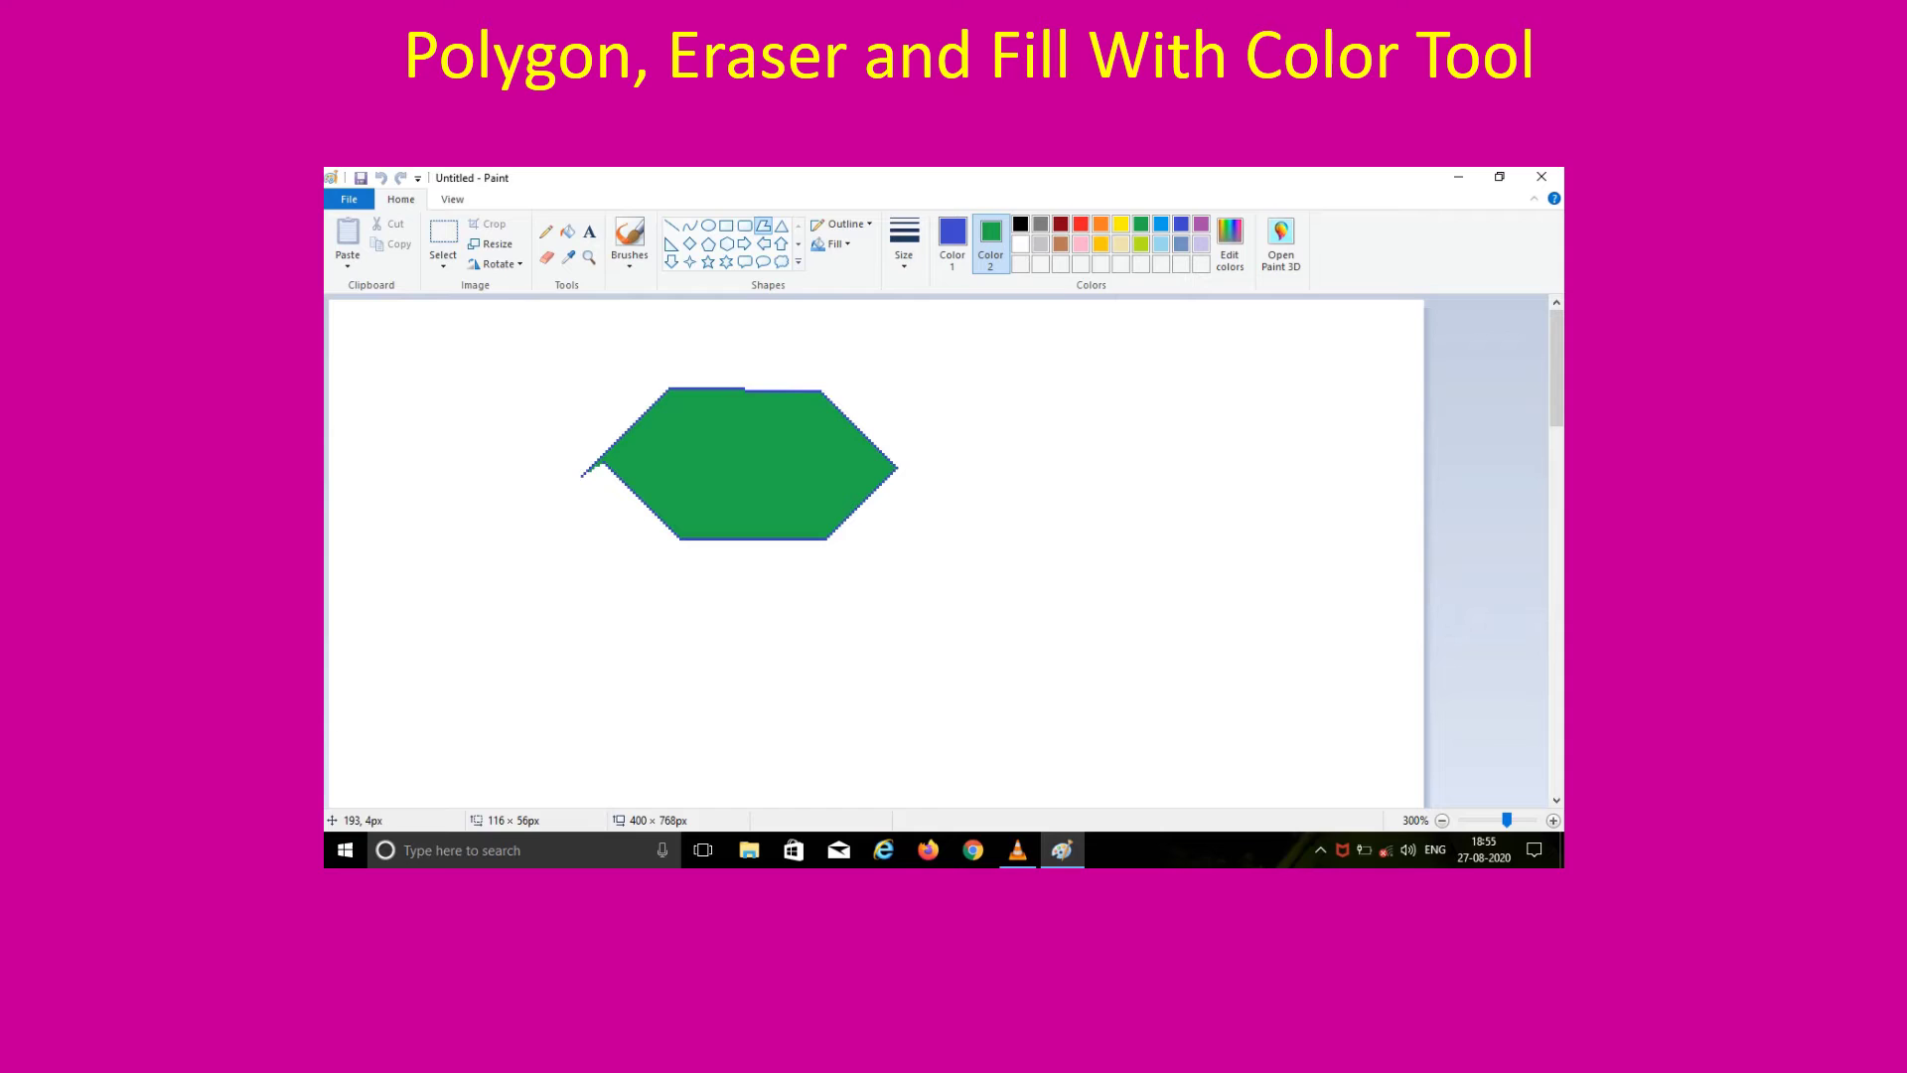
click(844, 224)
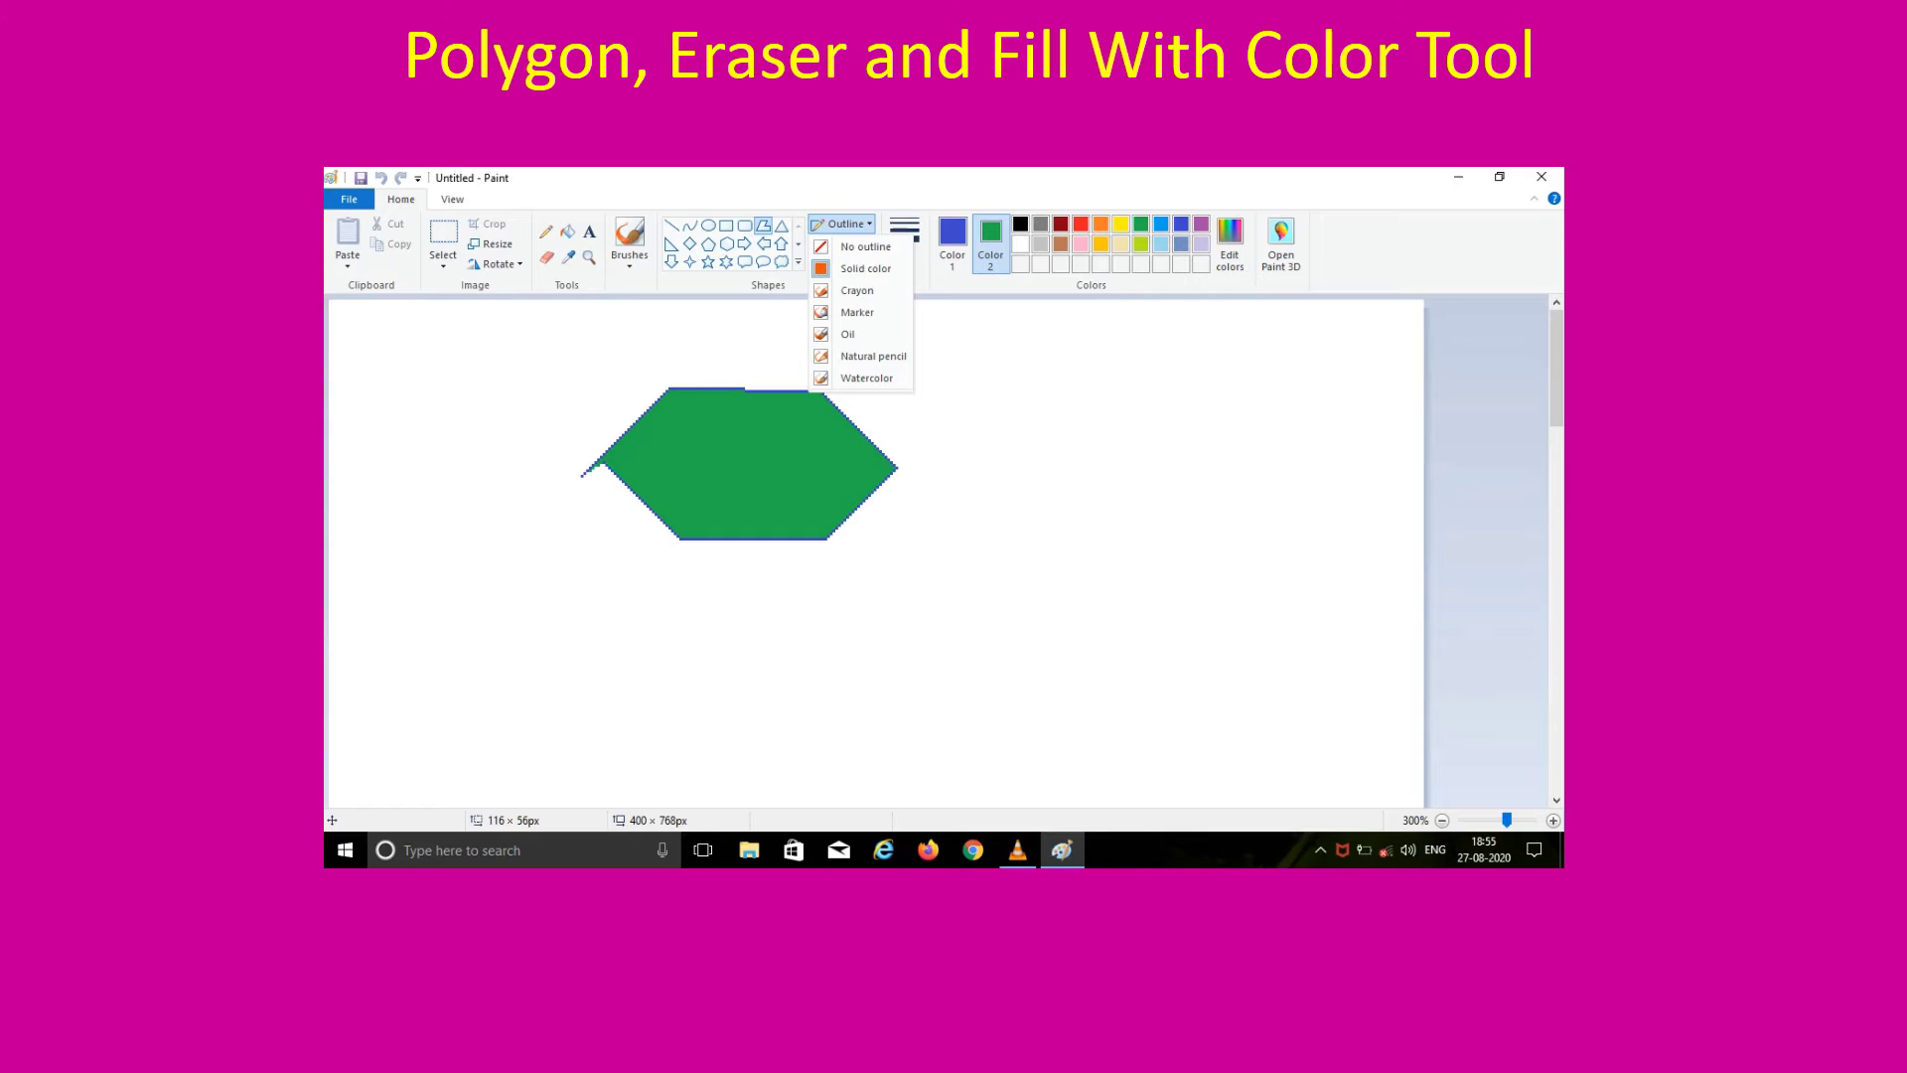
click(864, 247)
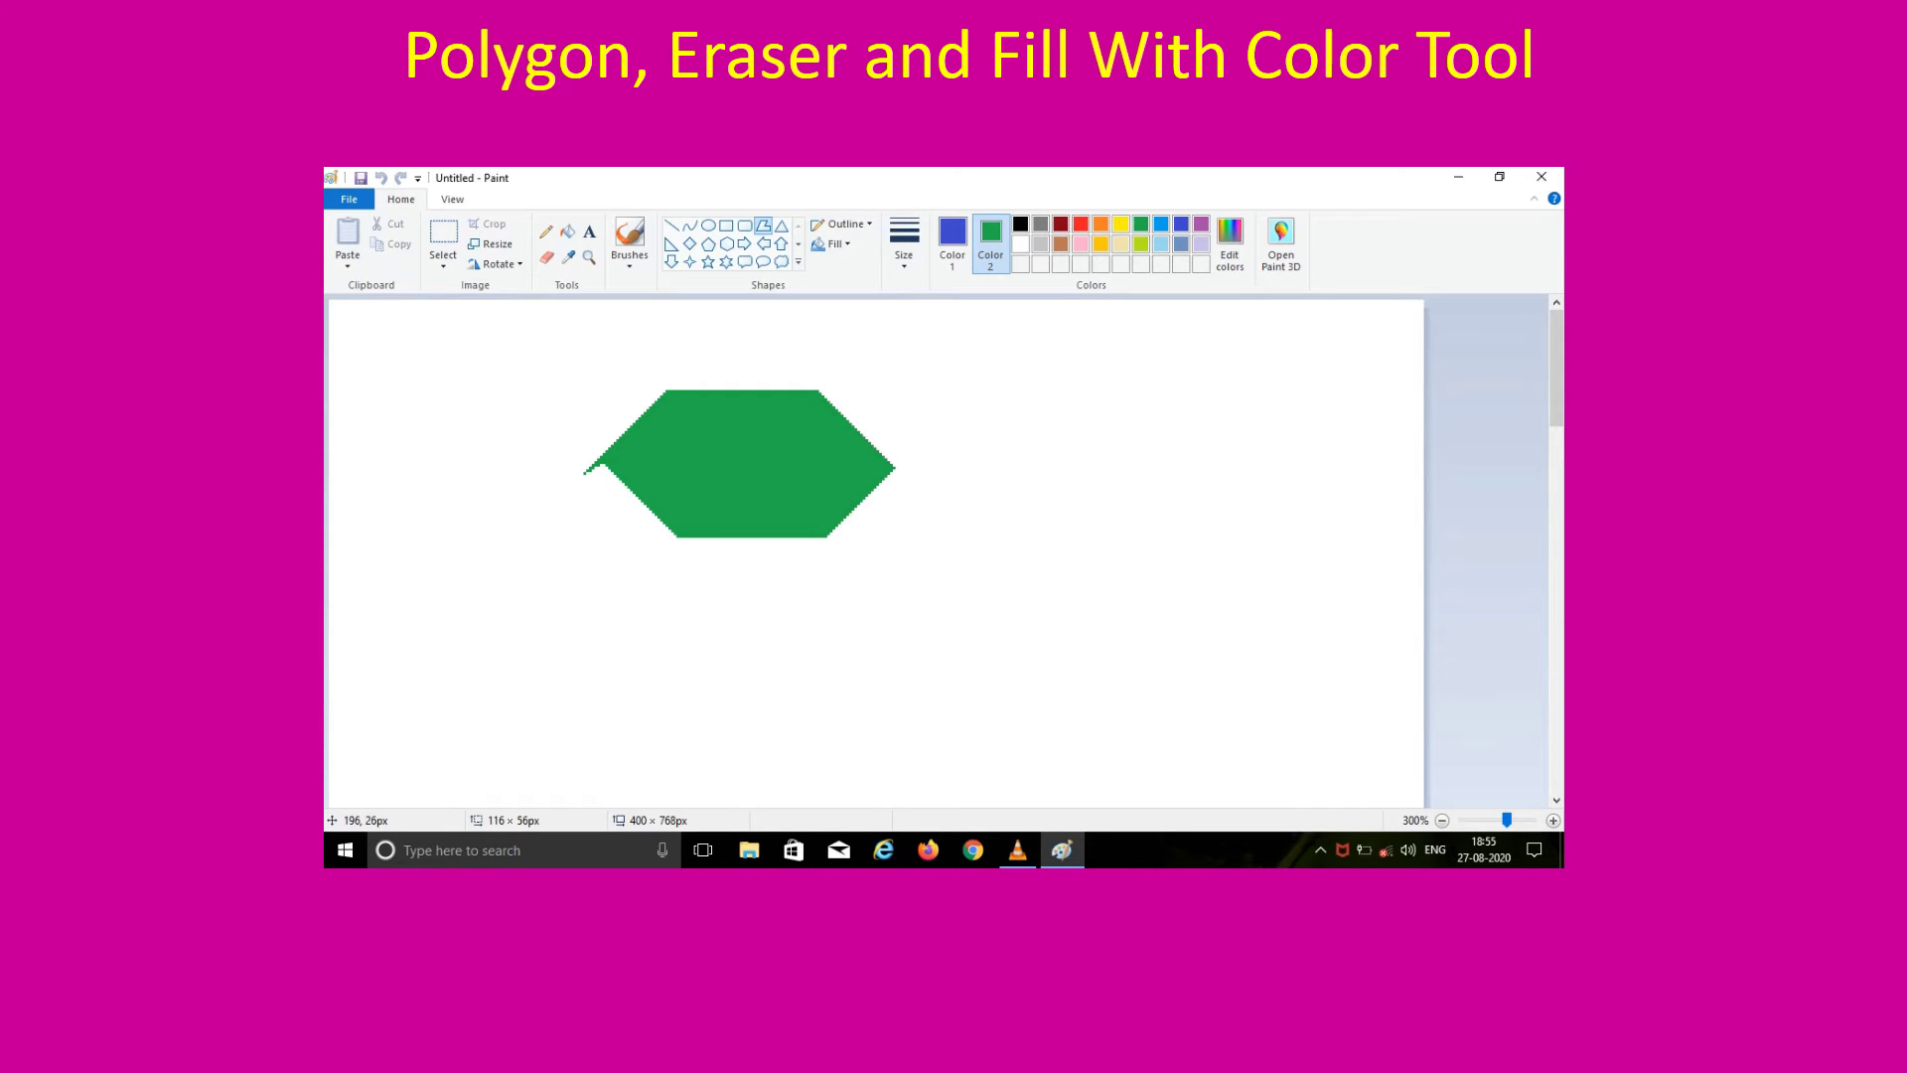
click(842, 225)
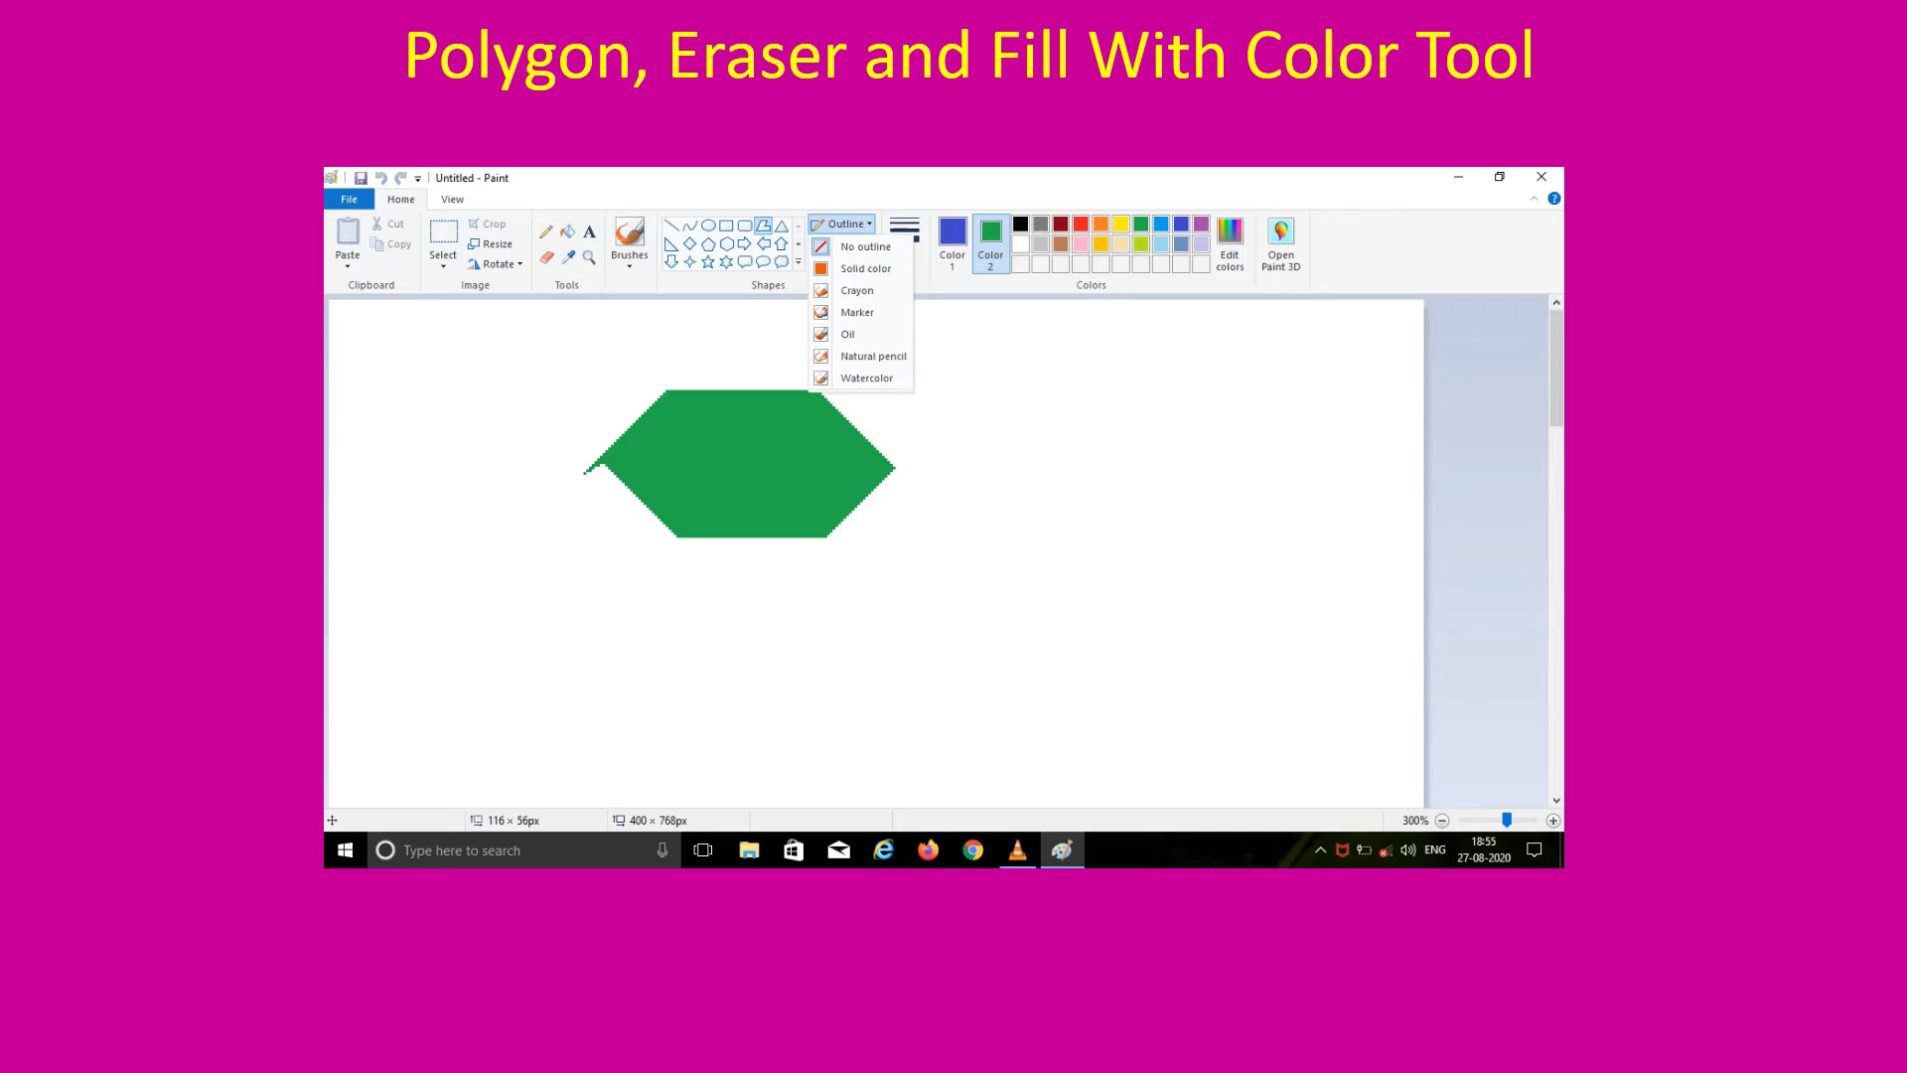
key(Escape)
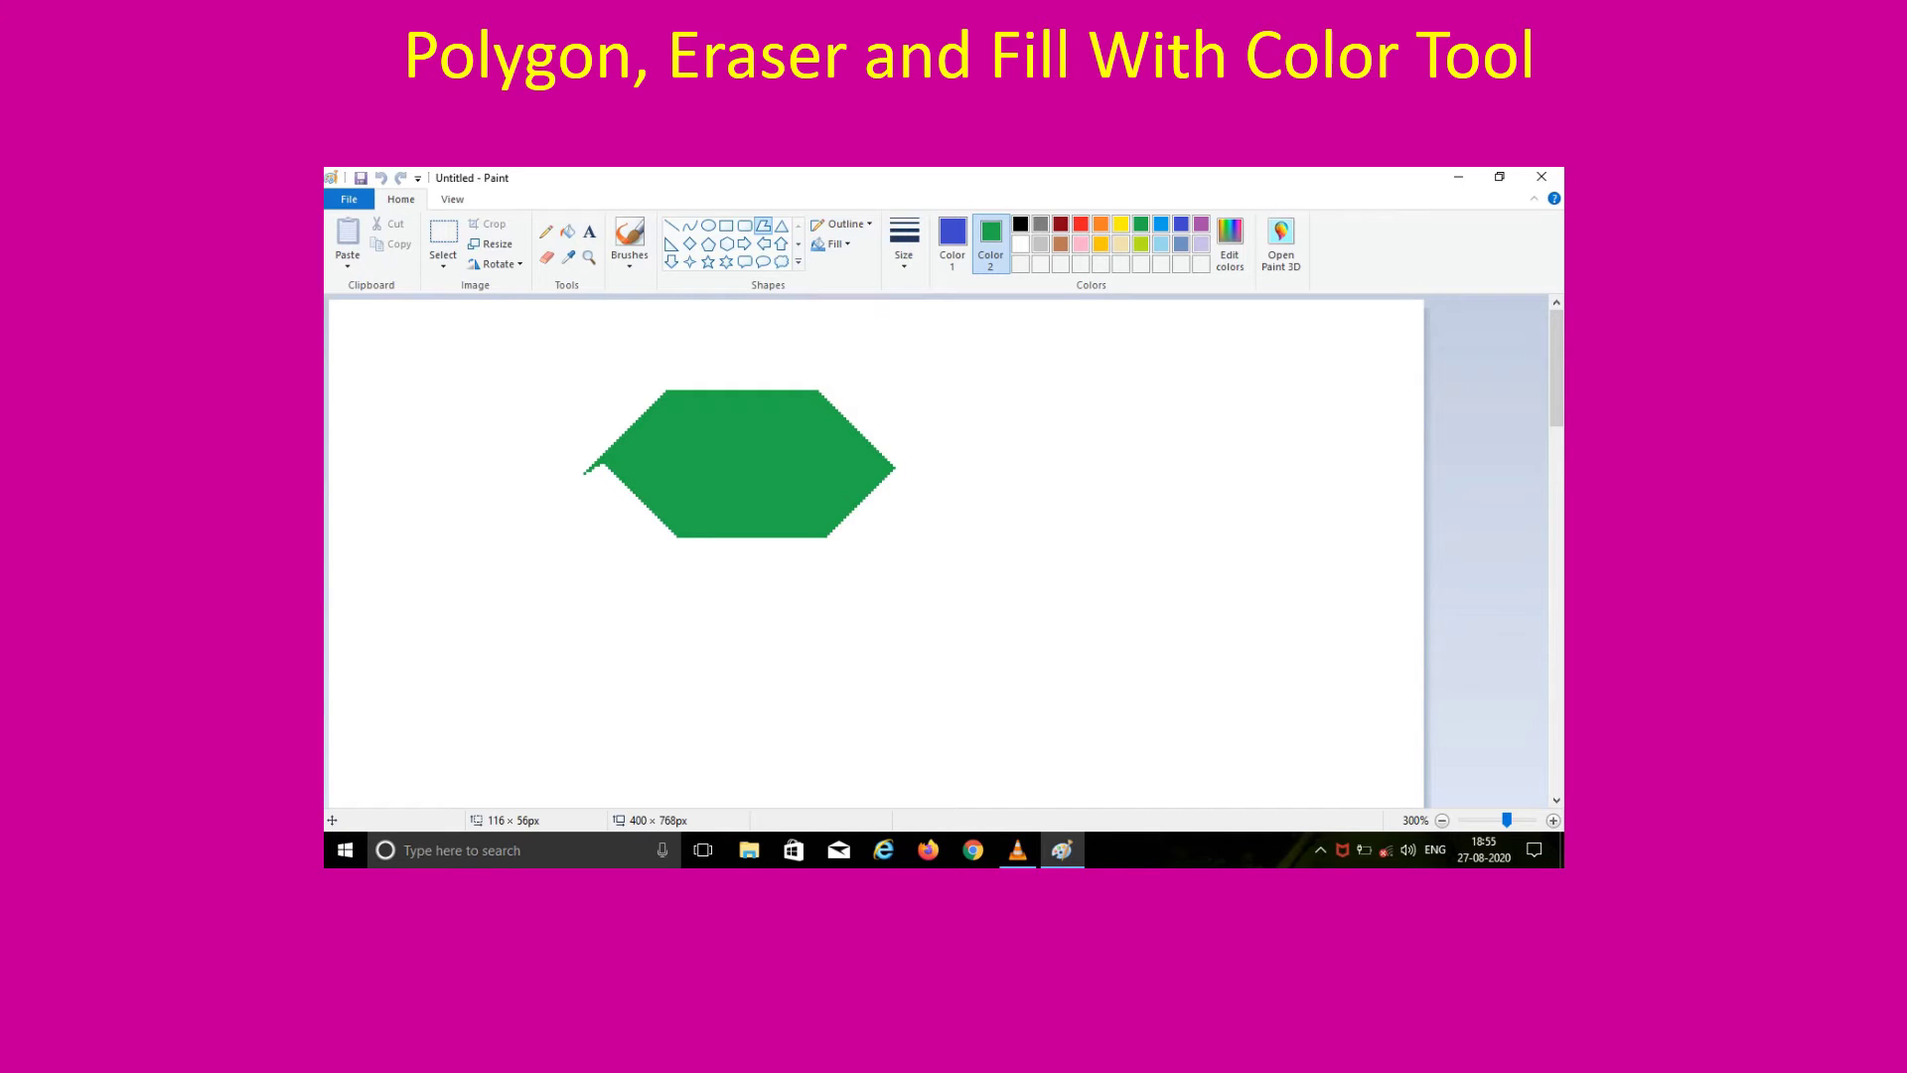
click(840, 223)
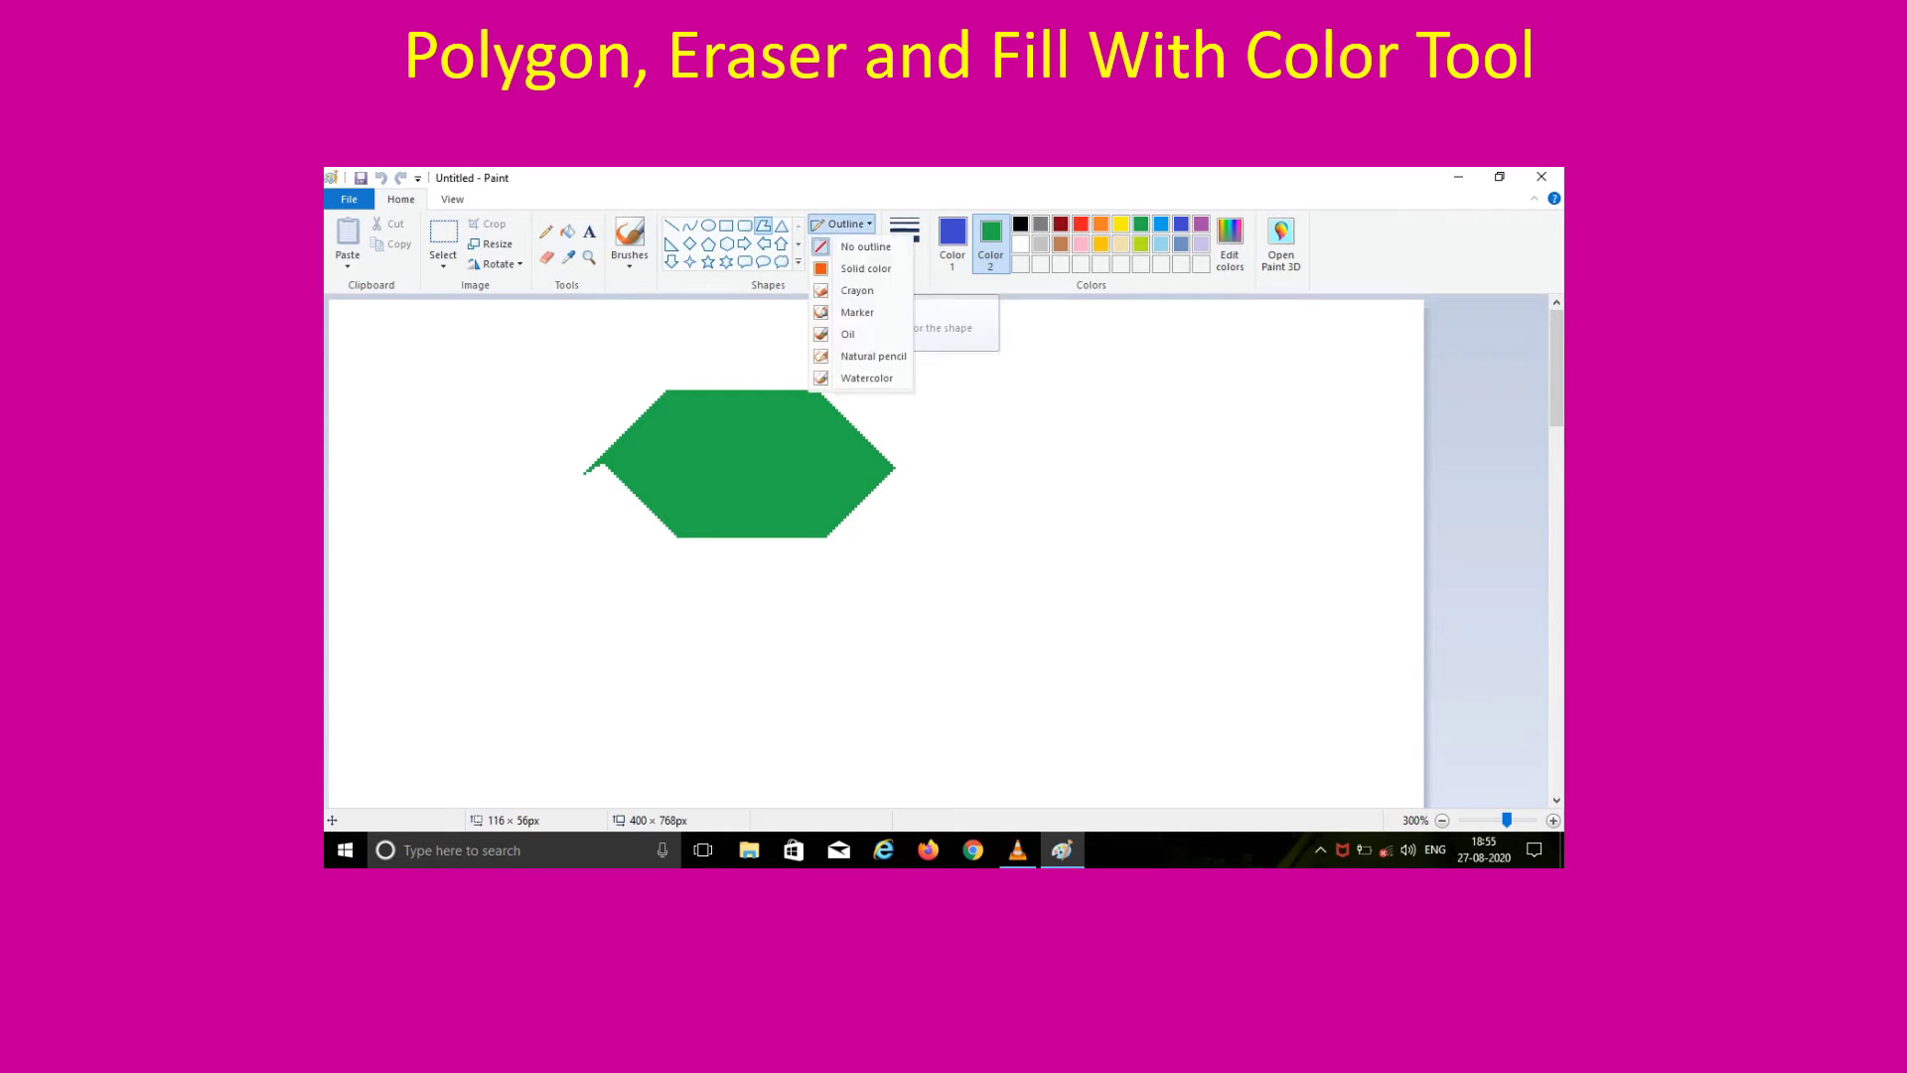
click(840, 223)
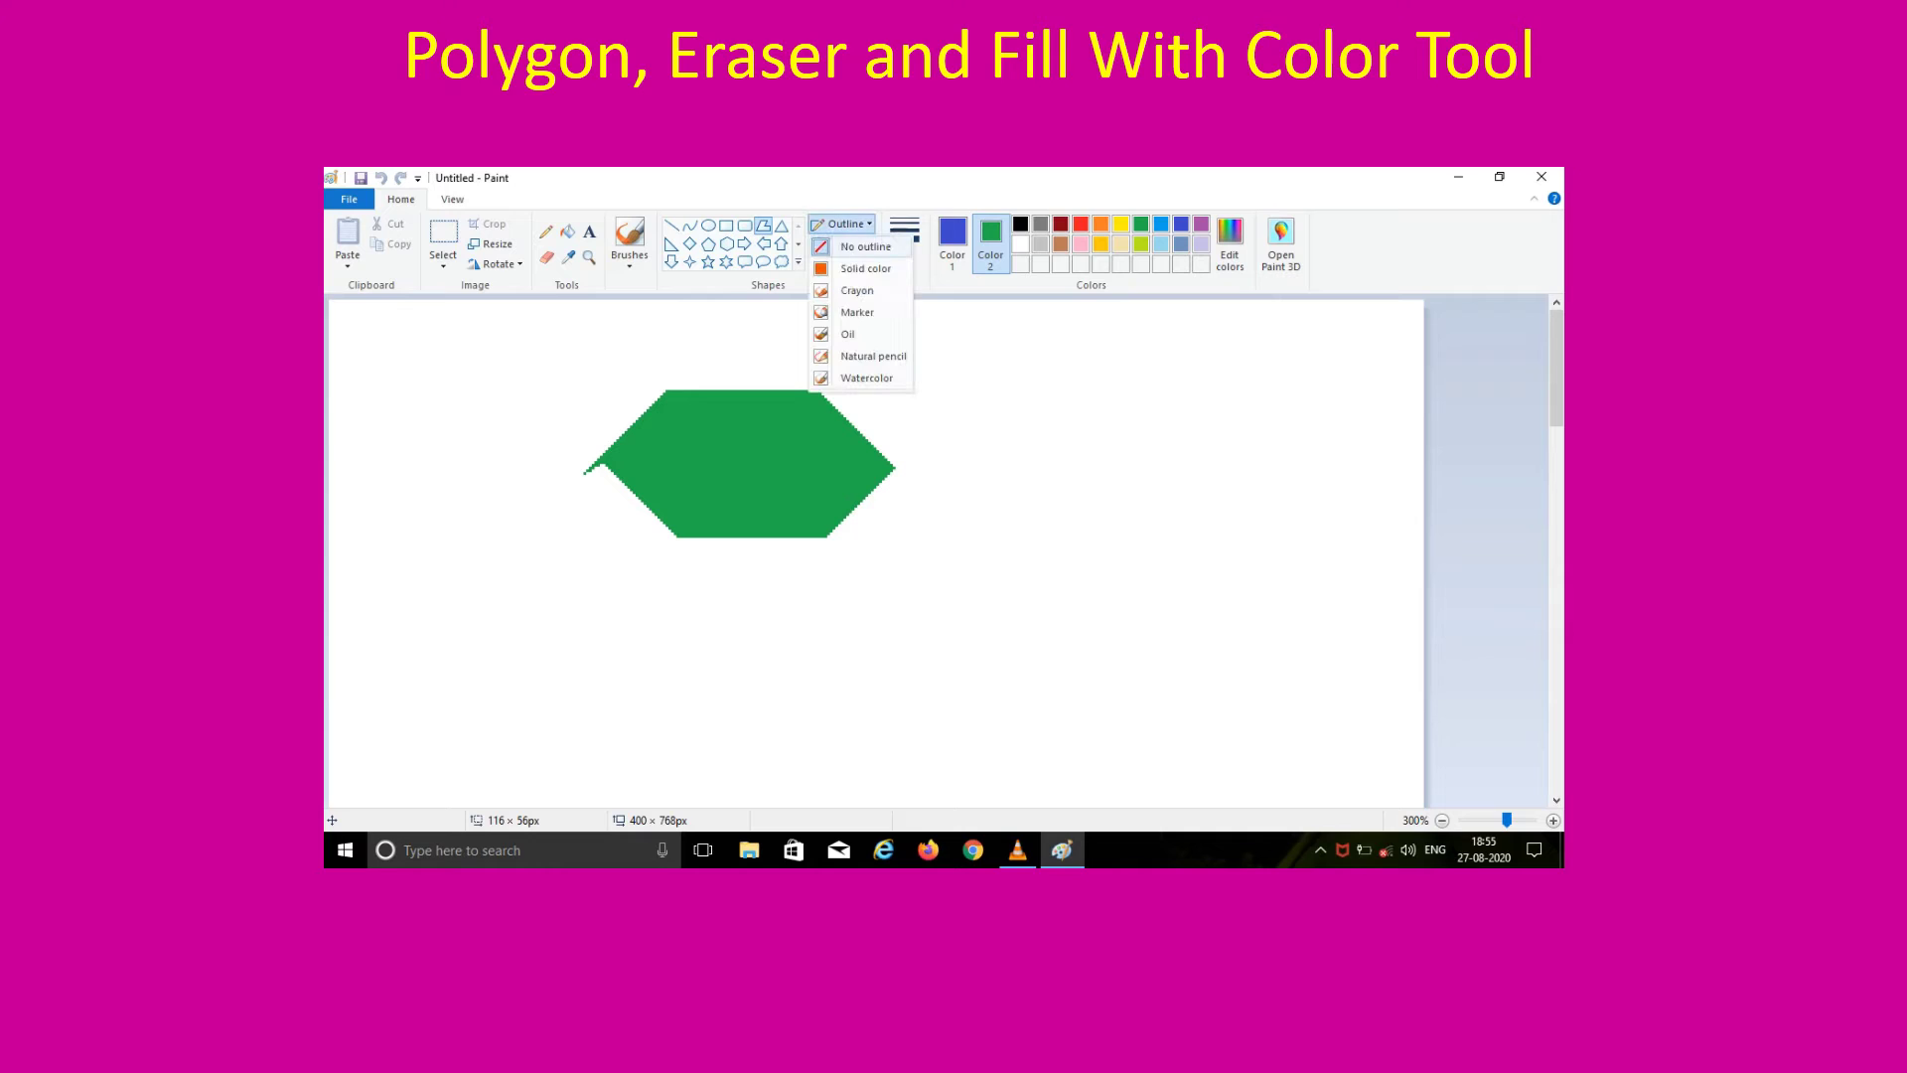
click(872, 268)
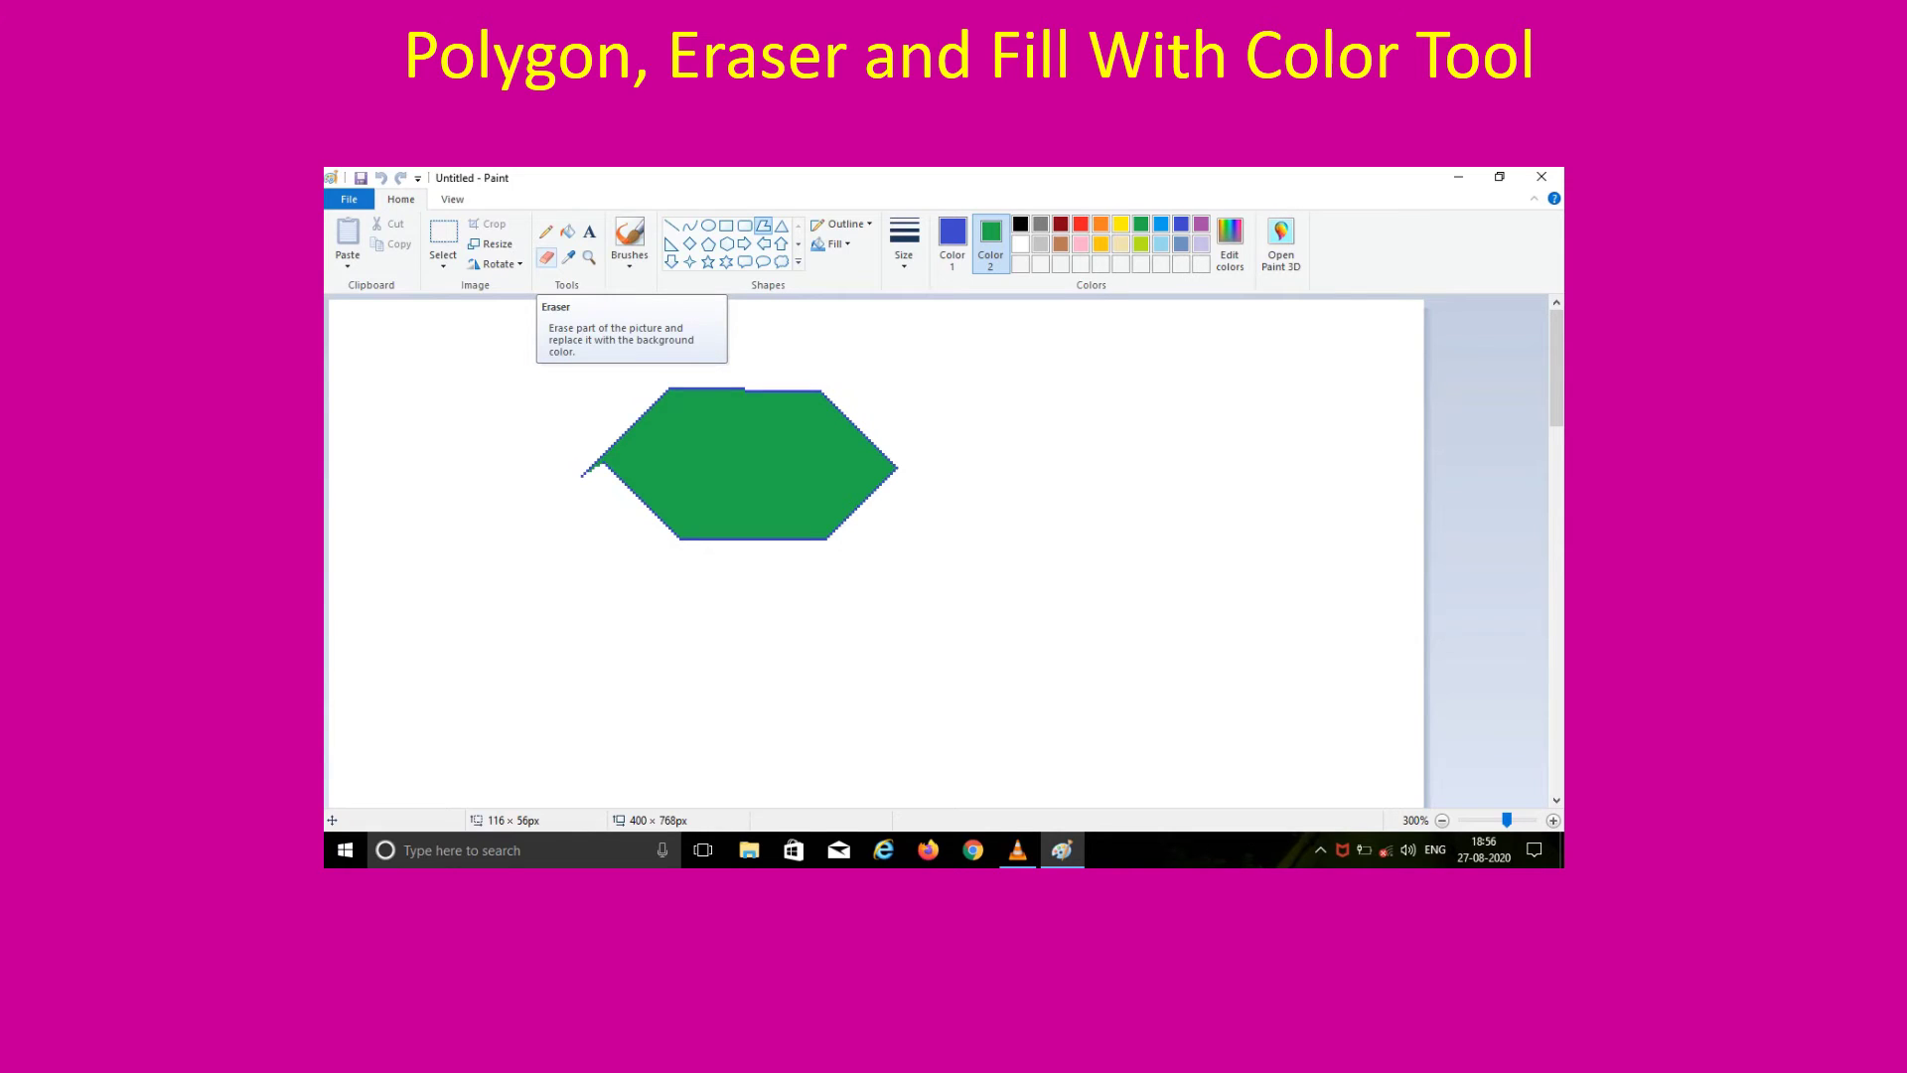
Step: Erase along the hexagon's upper-right edge with a resized eraser and white Color 2
click(546, 257)
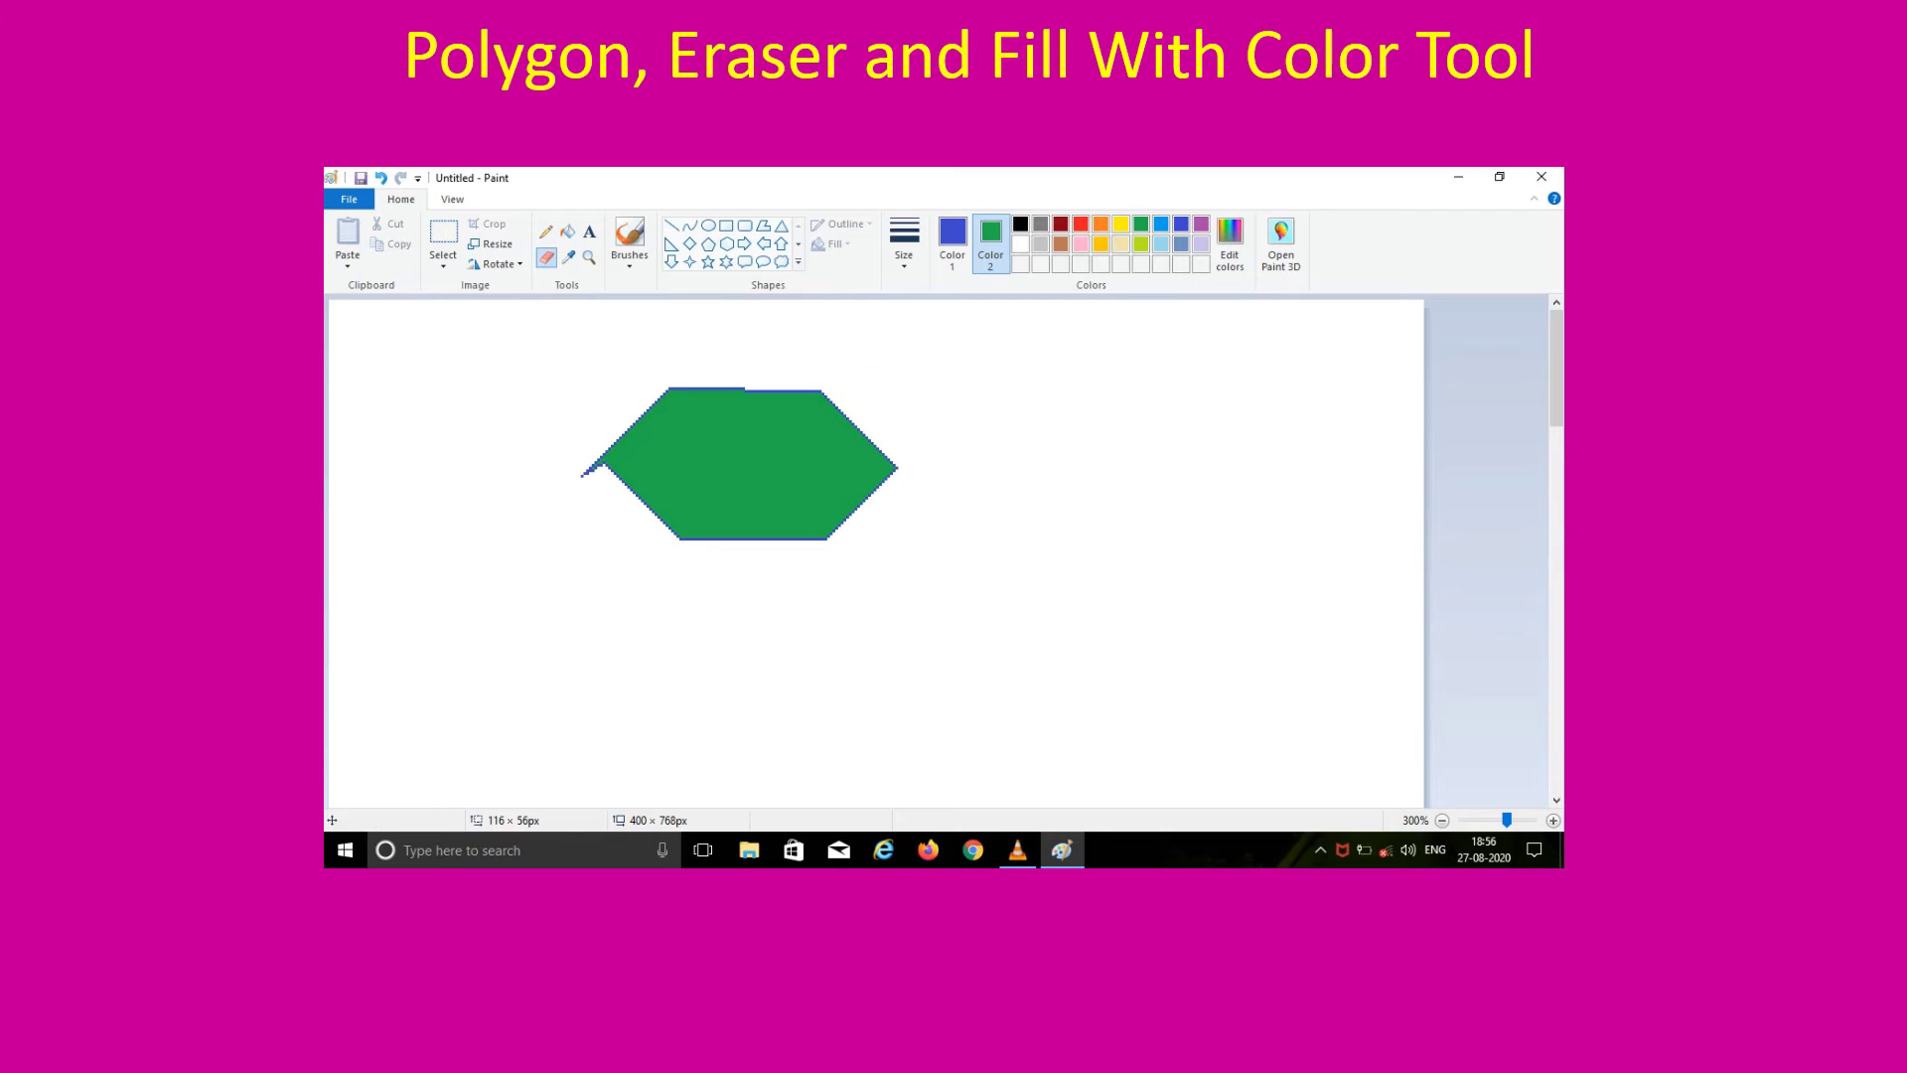
click(904, 246)
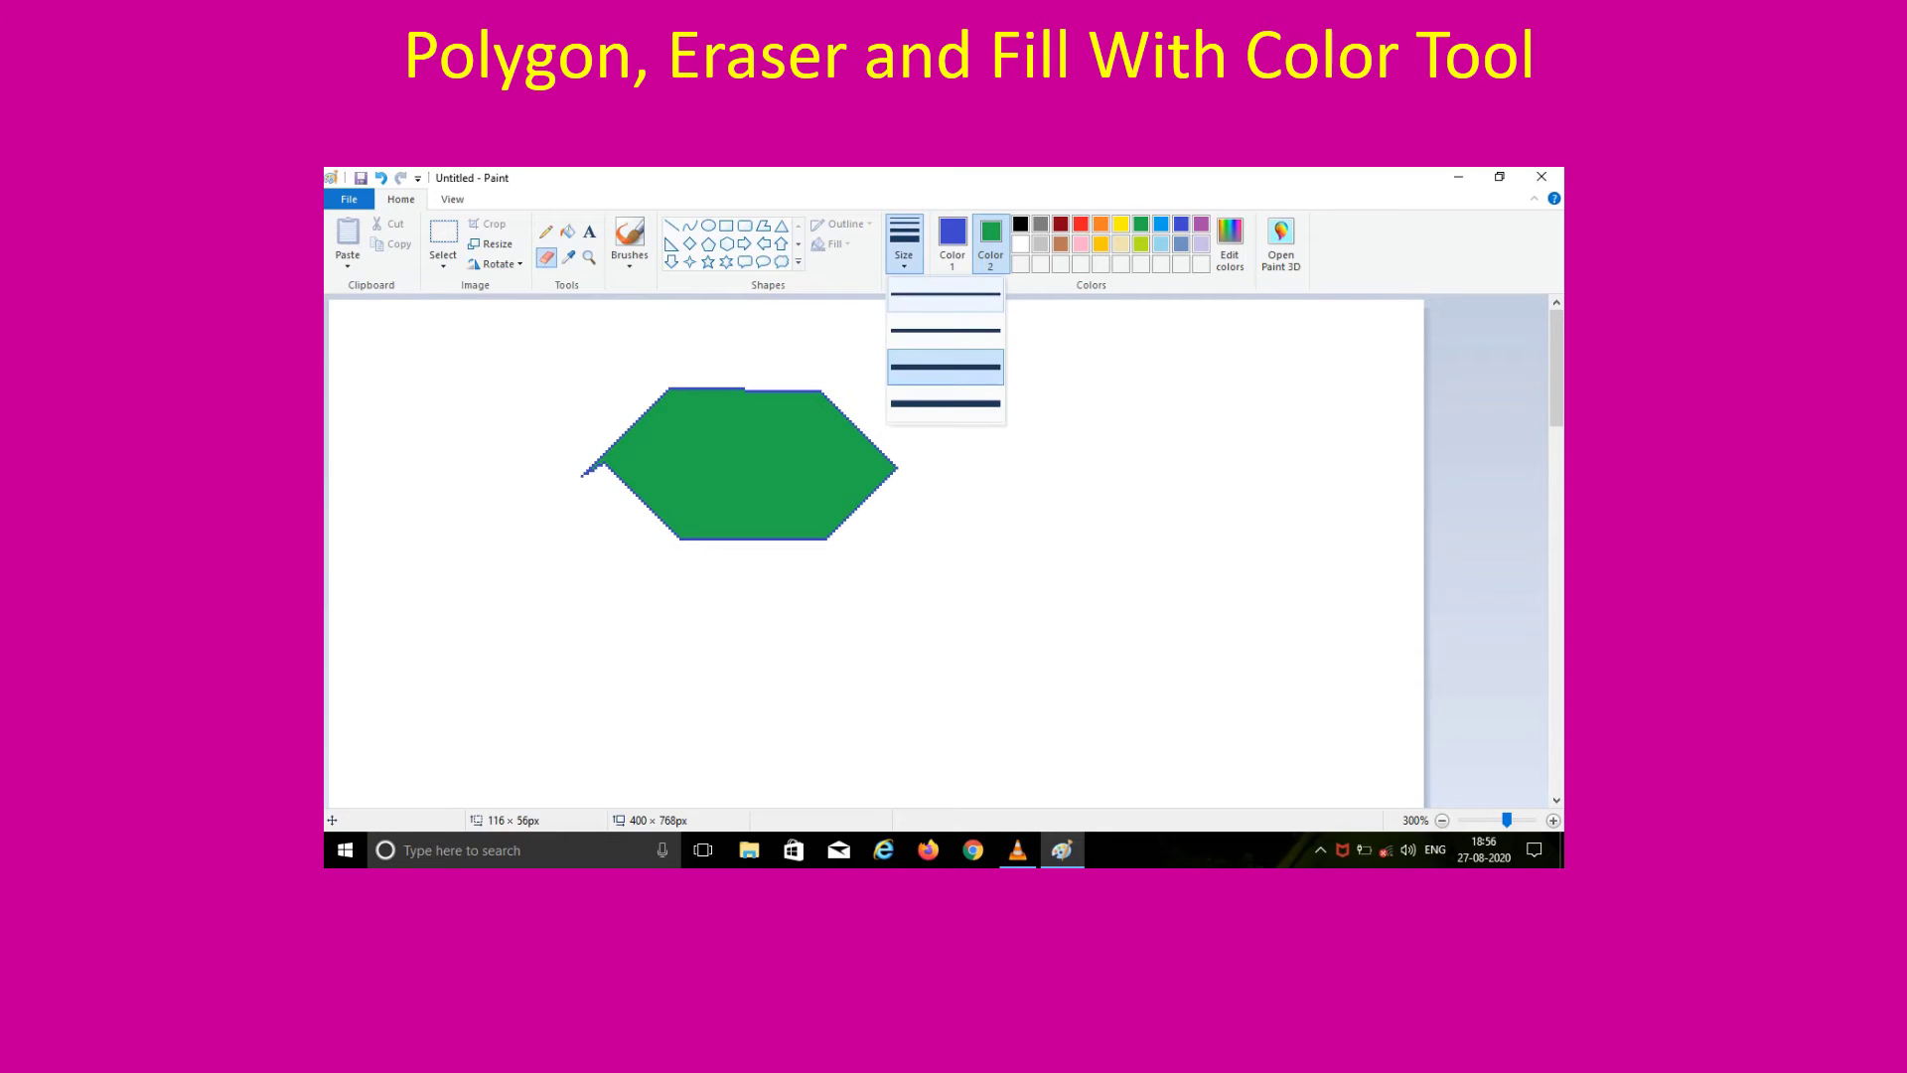
click(945, 293)
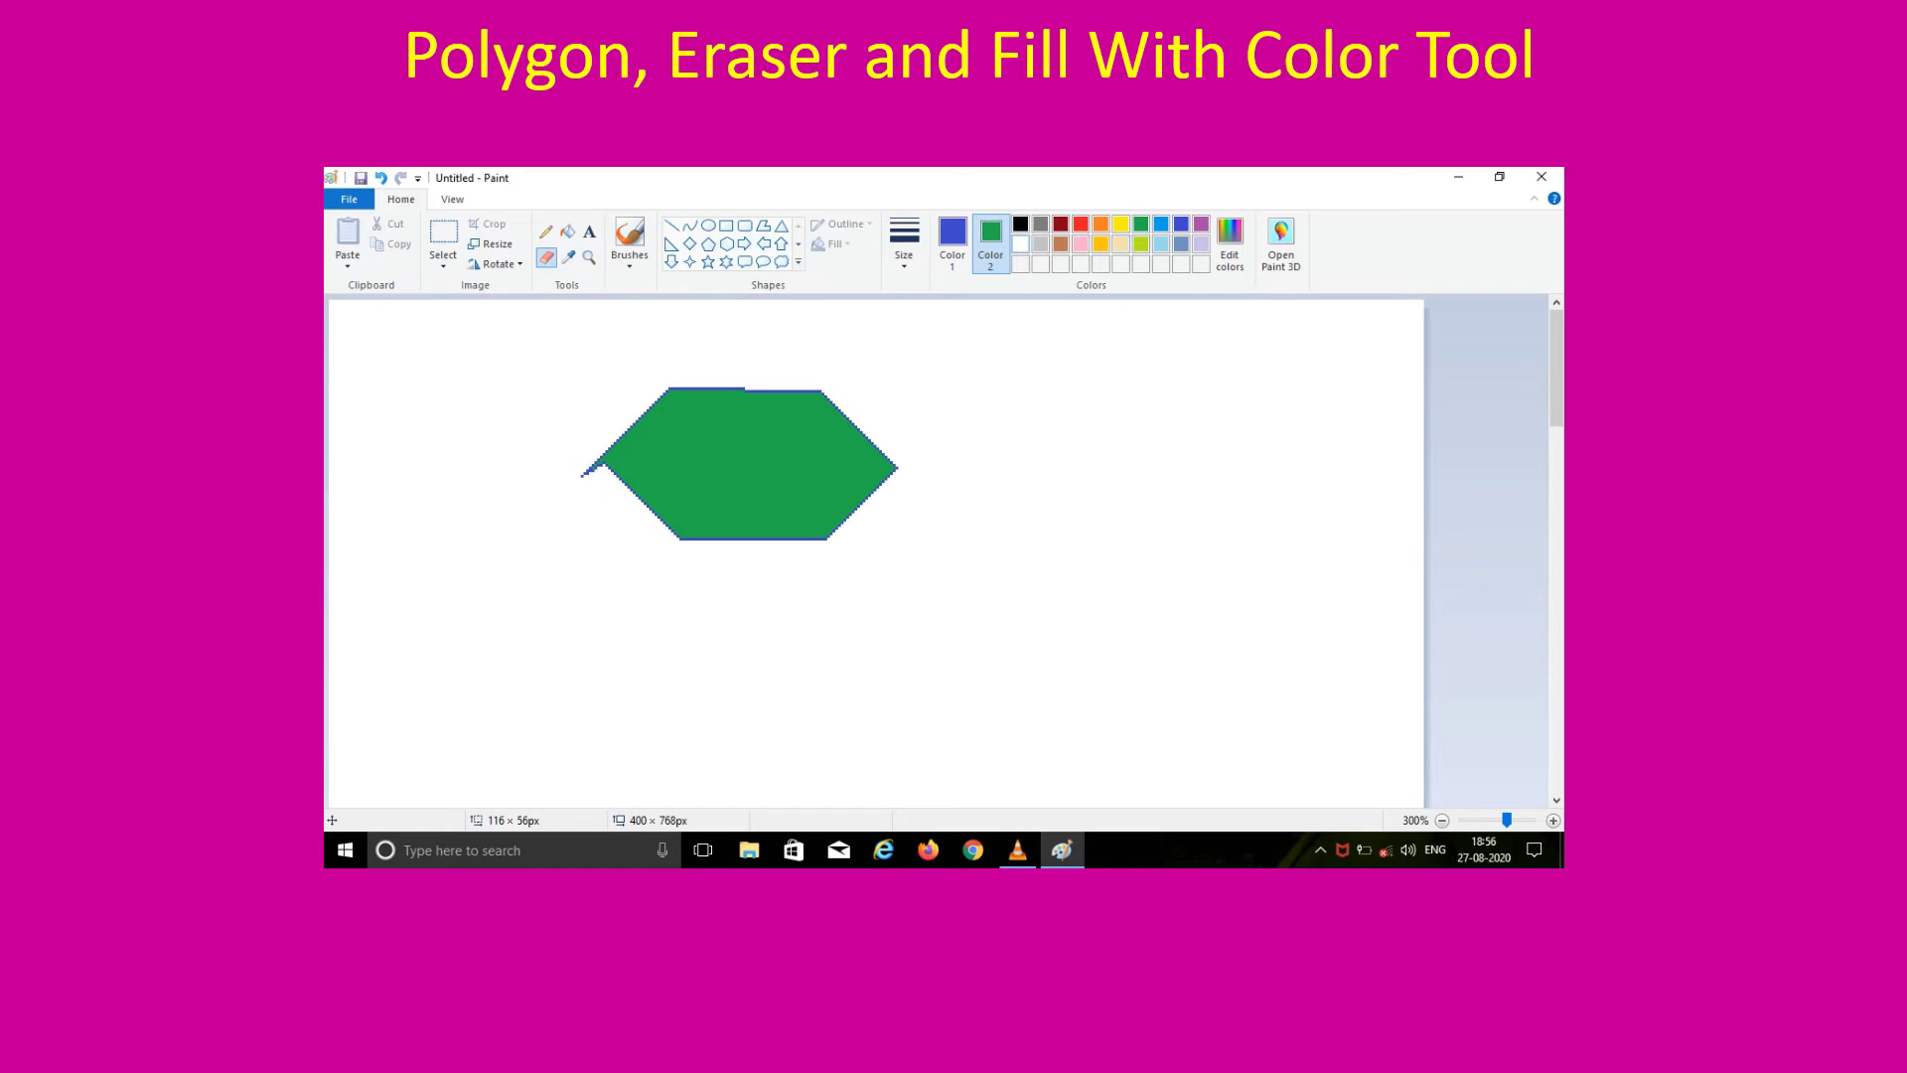
click(1021, 243)
drag(891, 467, 828, 390)
Step: Set up the Rectangle shape with the thinnest outline and black as Color 1
click(725, 225)
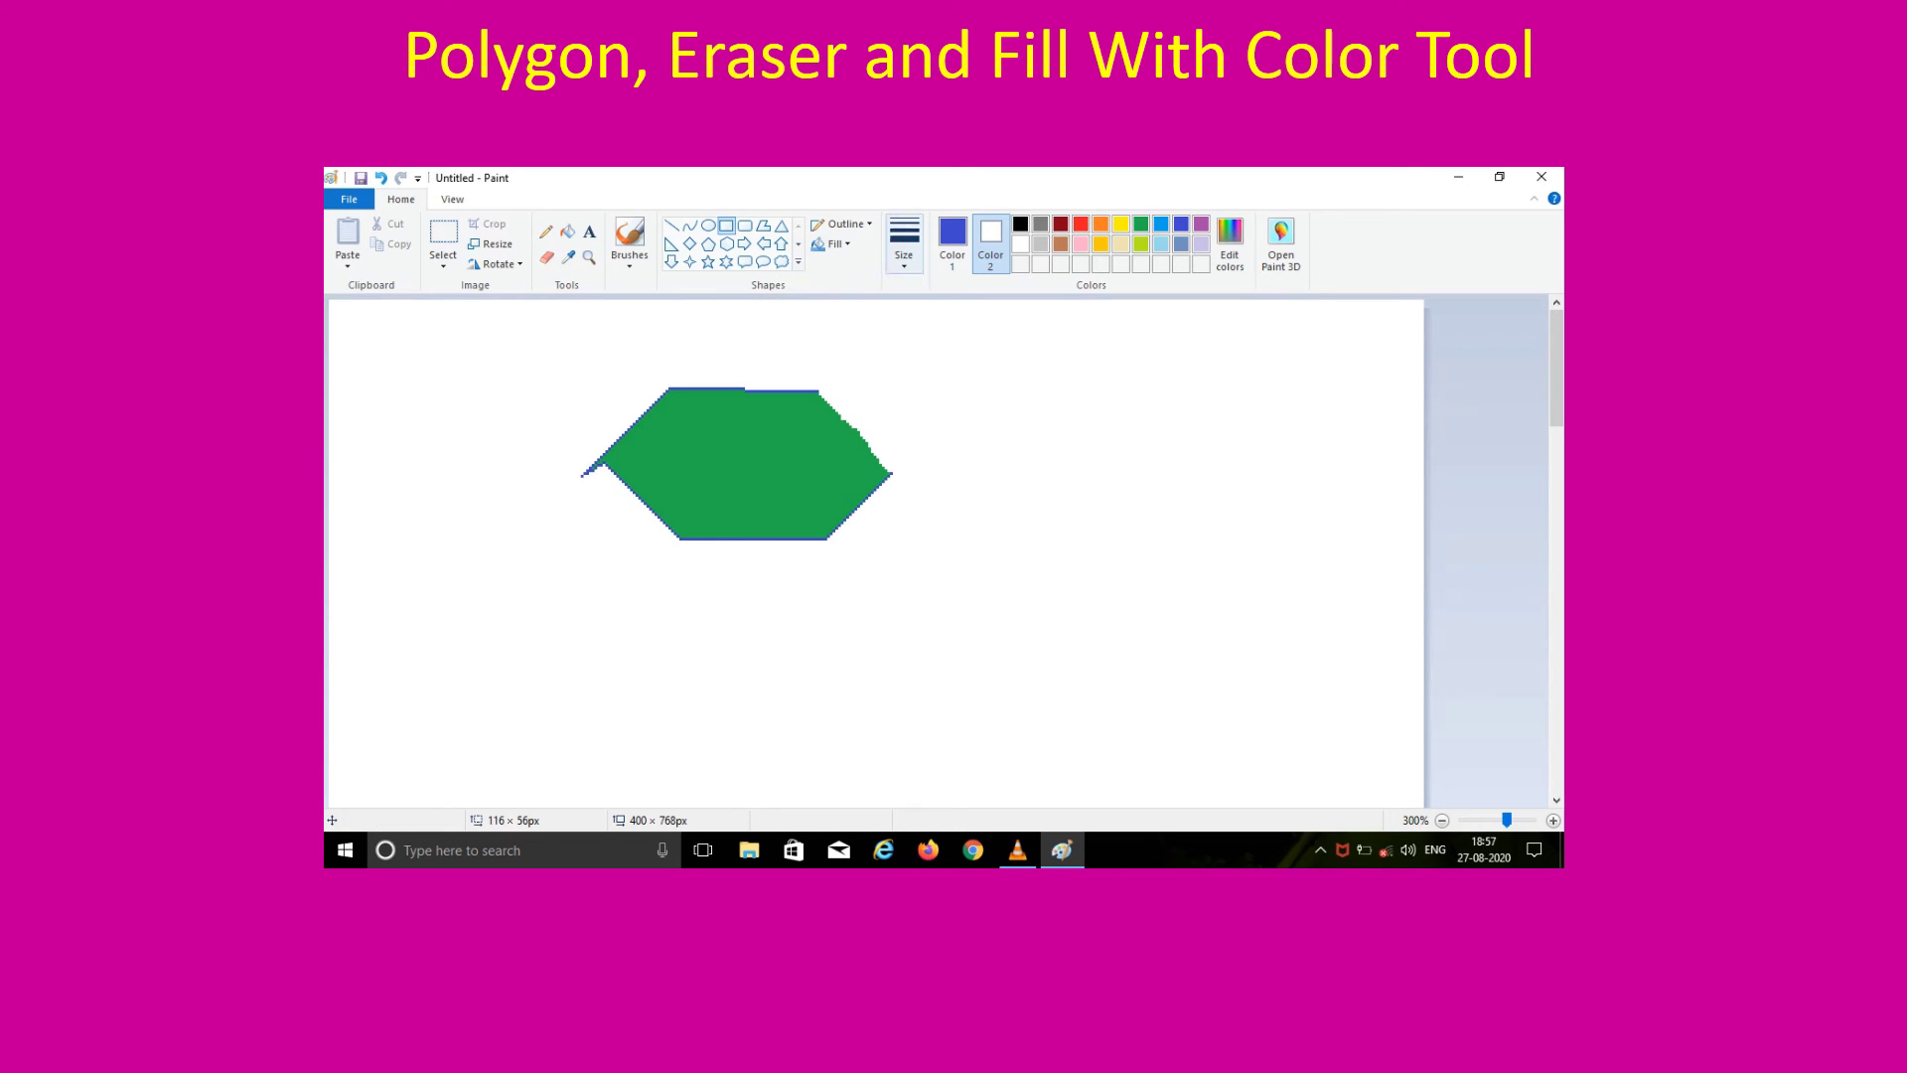
click(903, 250)
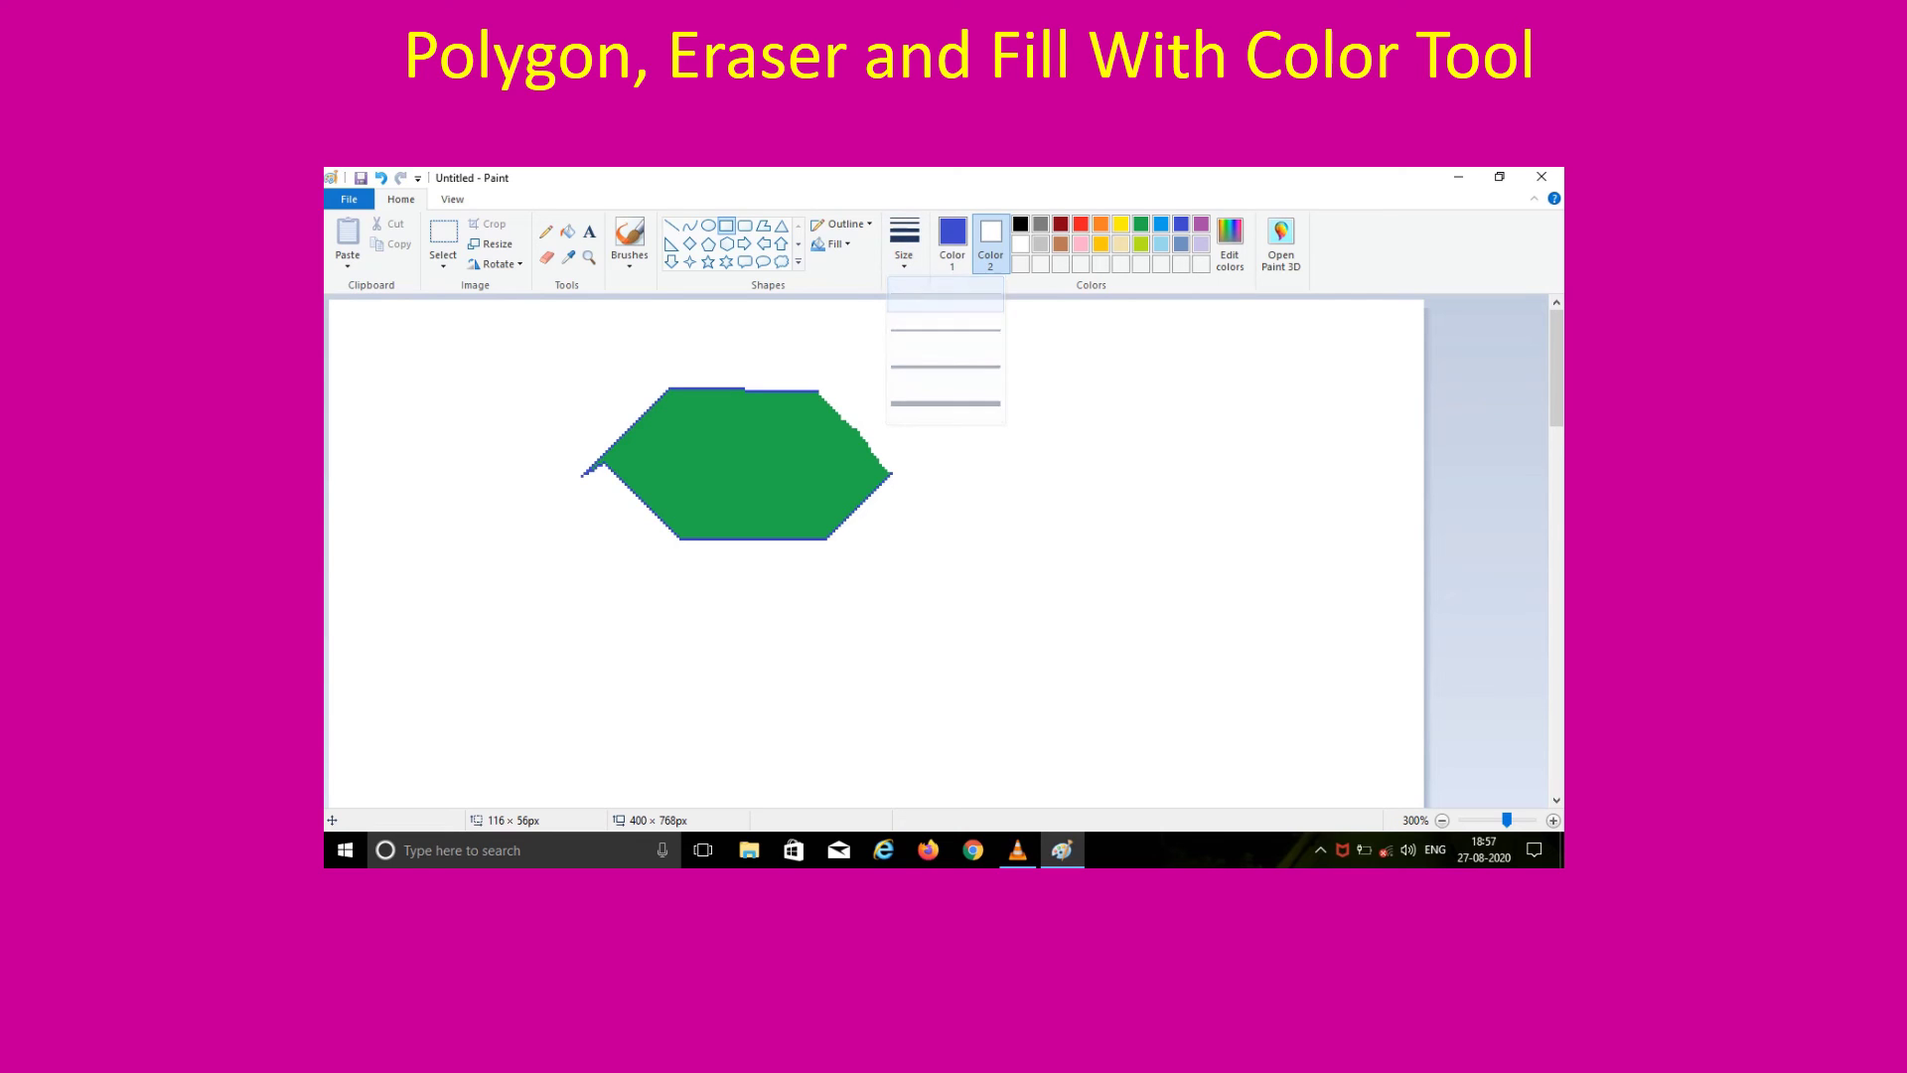
click(945, 298)
click(953, 238)
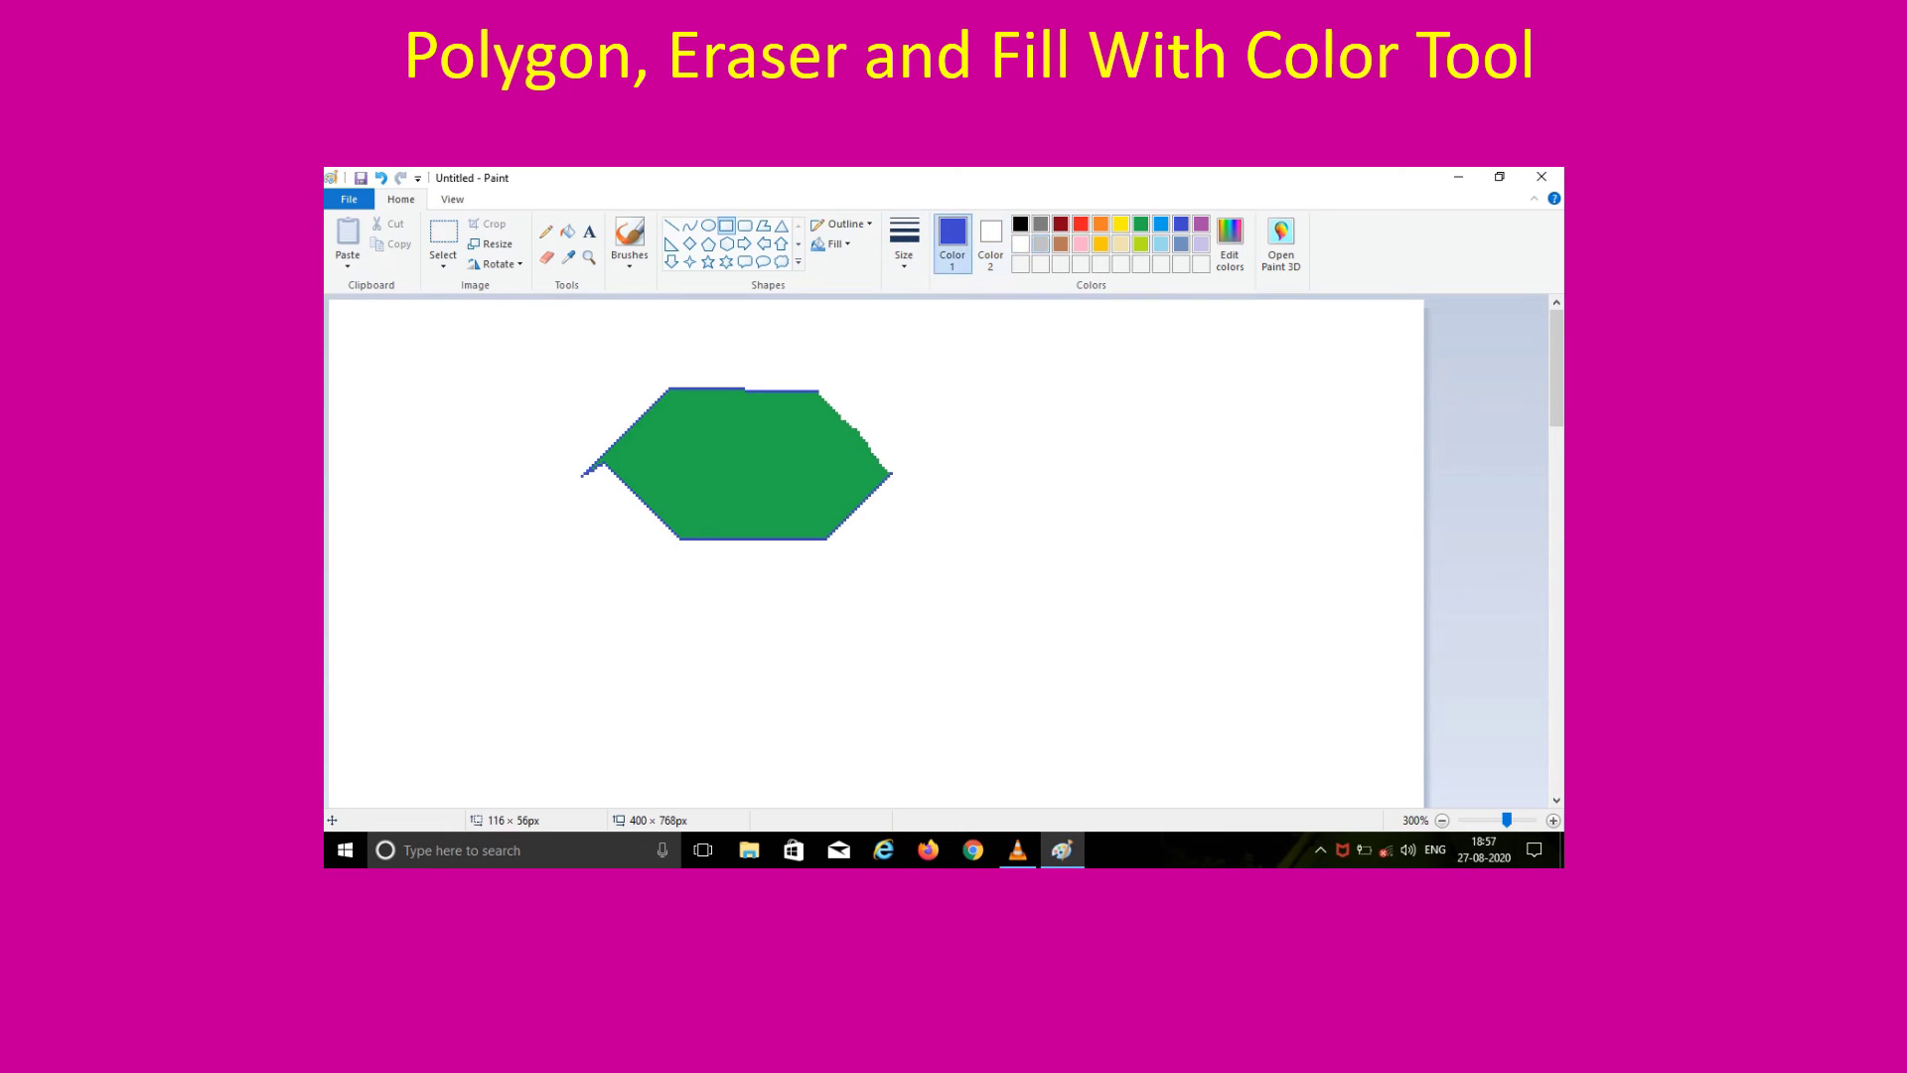
click(1019, 225)
Step: Drag out four nested rectangles, each inside the last, right of the hexagon
drag(1035, 463, 1330, 627)
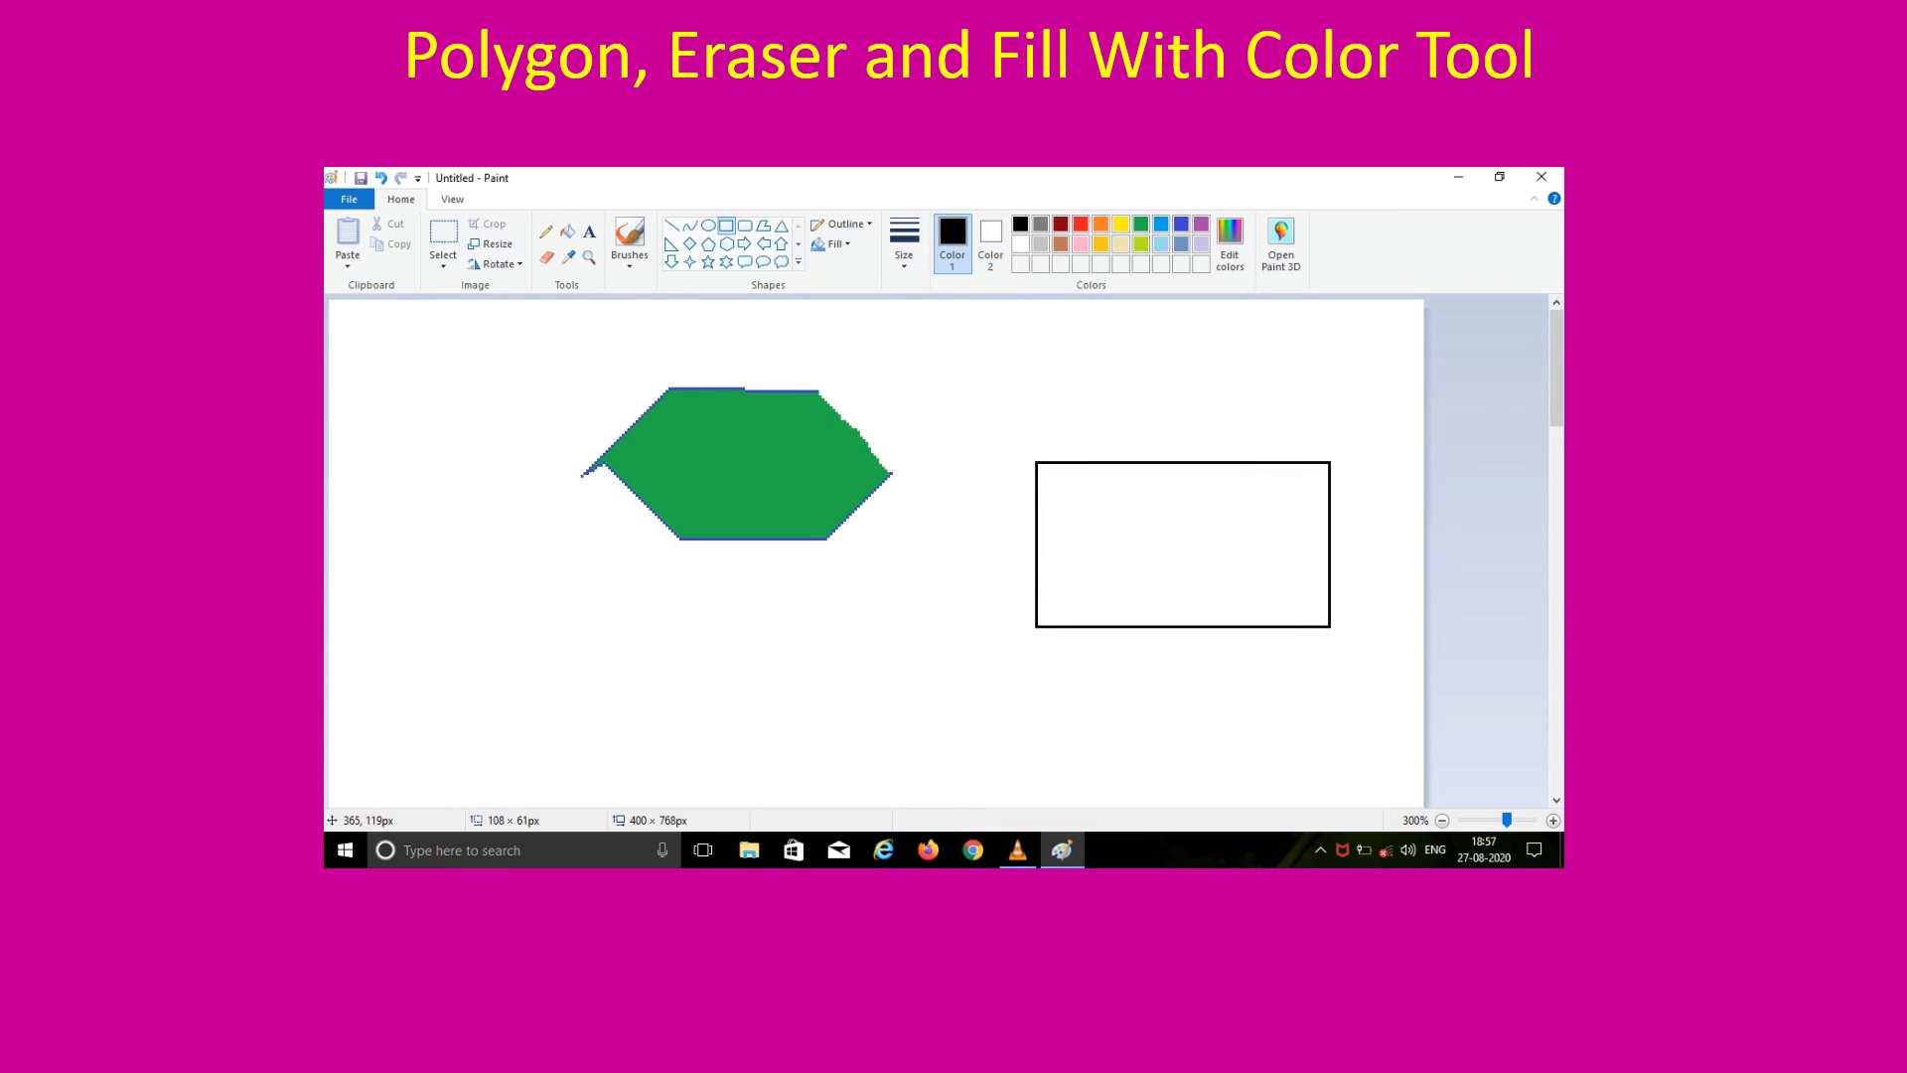
drag(1329, 626, 1333, 647)
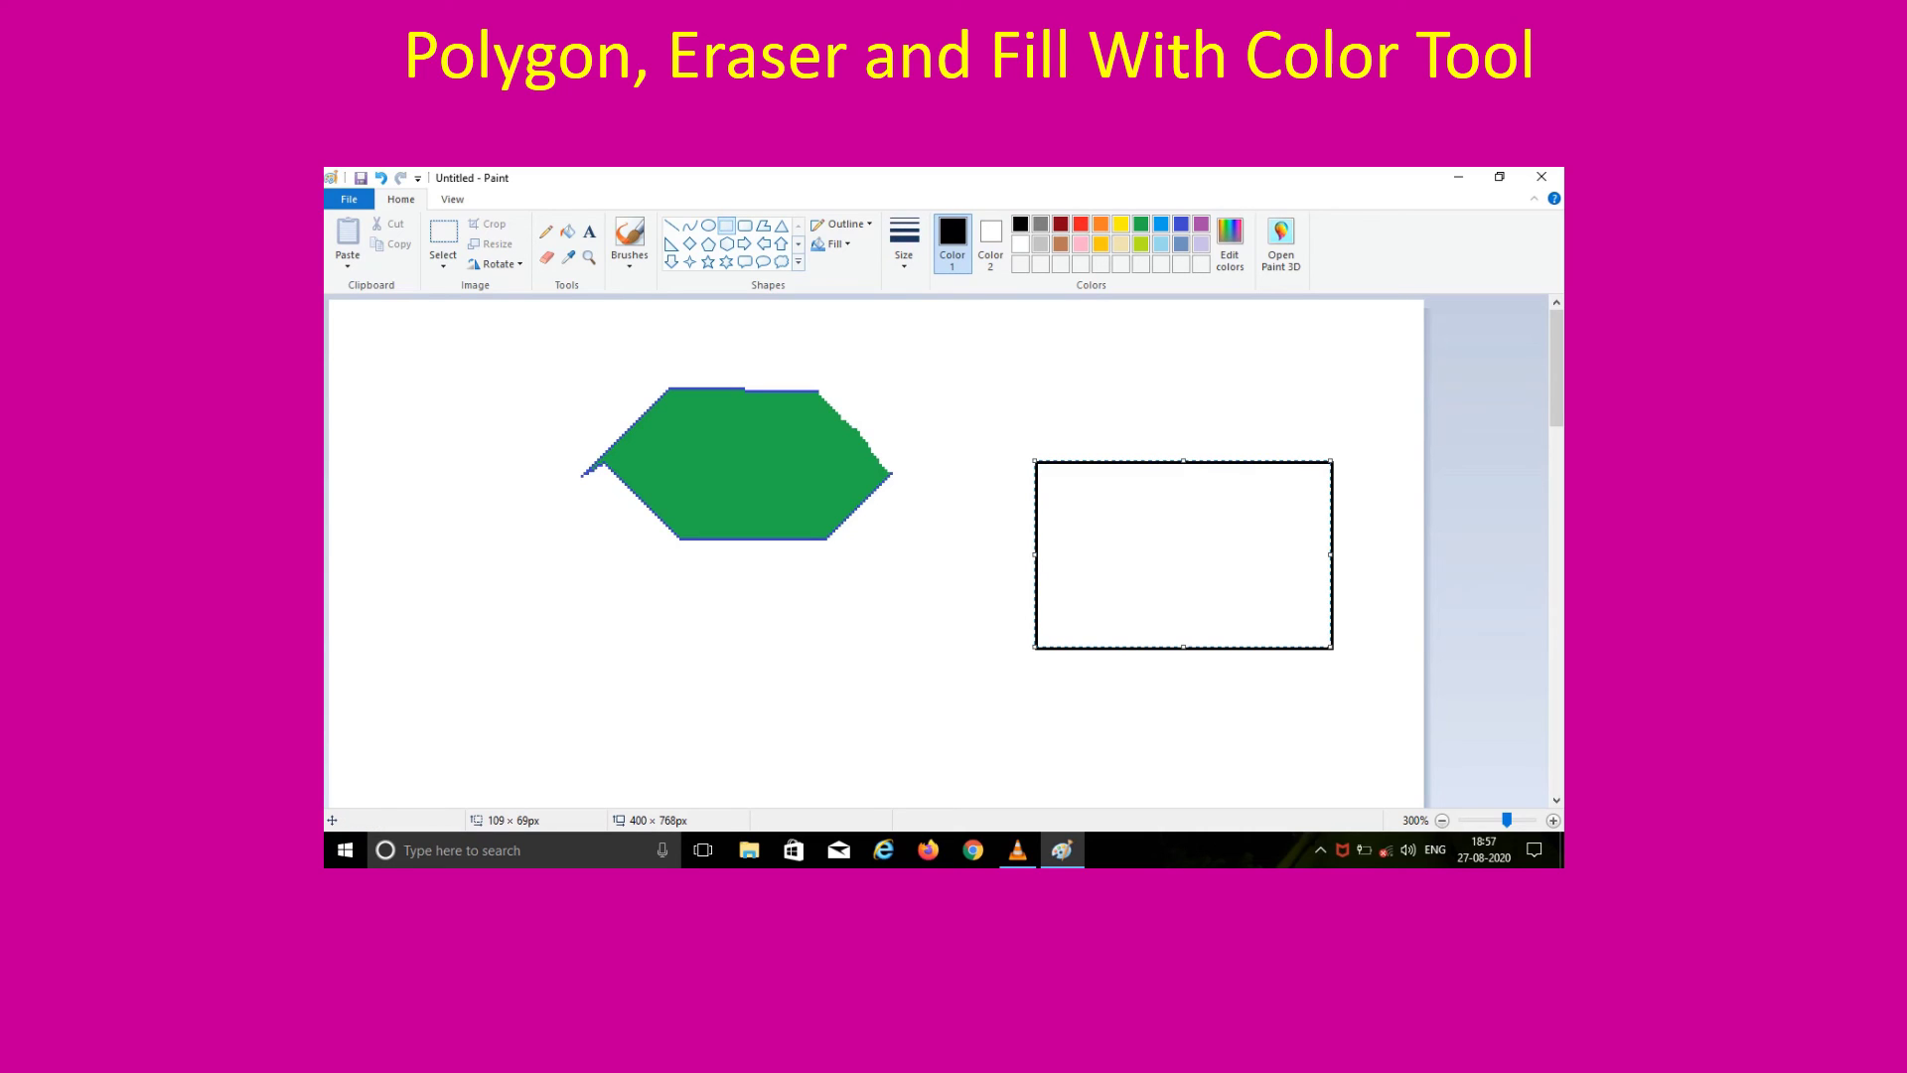
click(958, 401)
drag(1058, 483, 1300, 637)
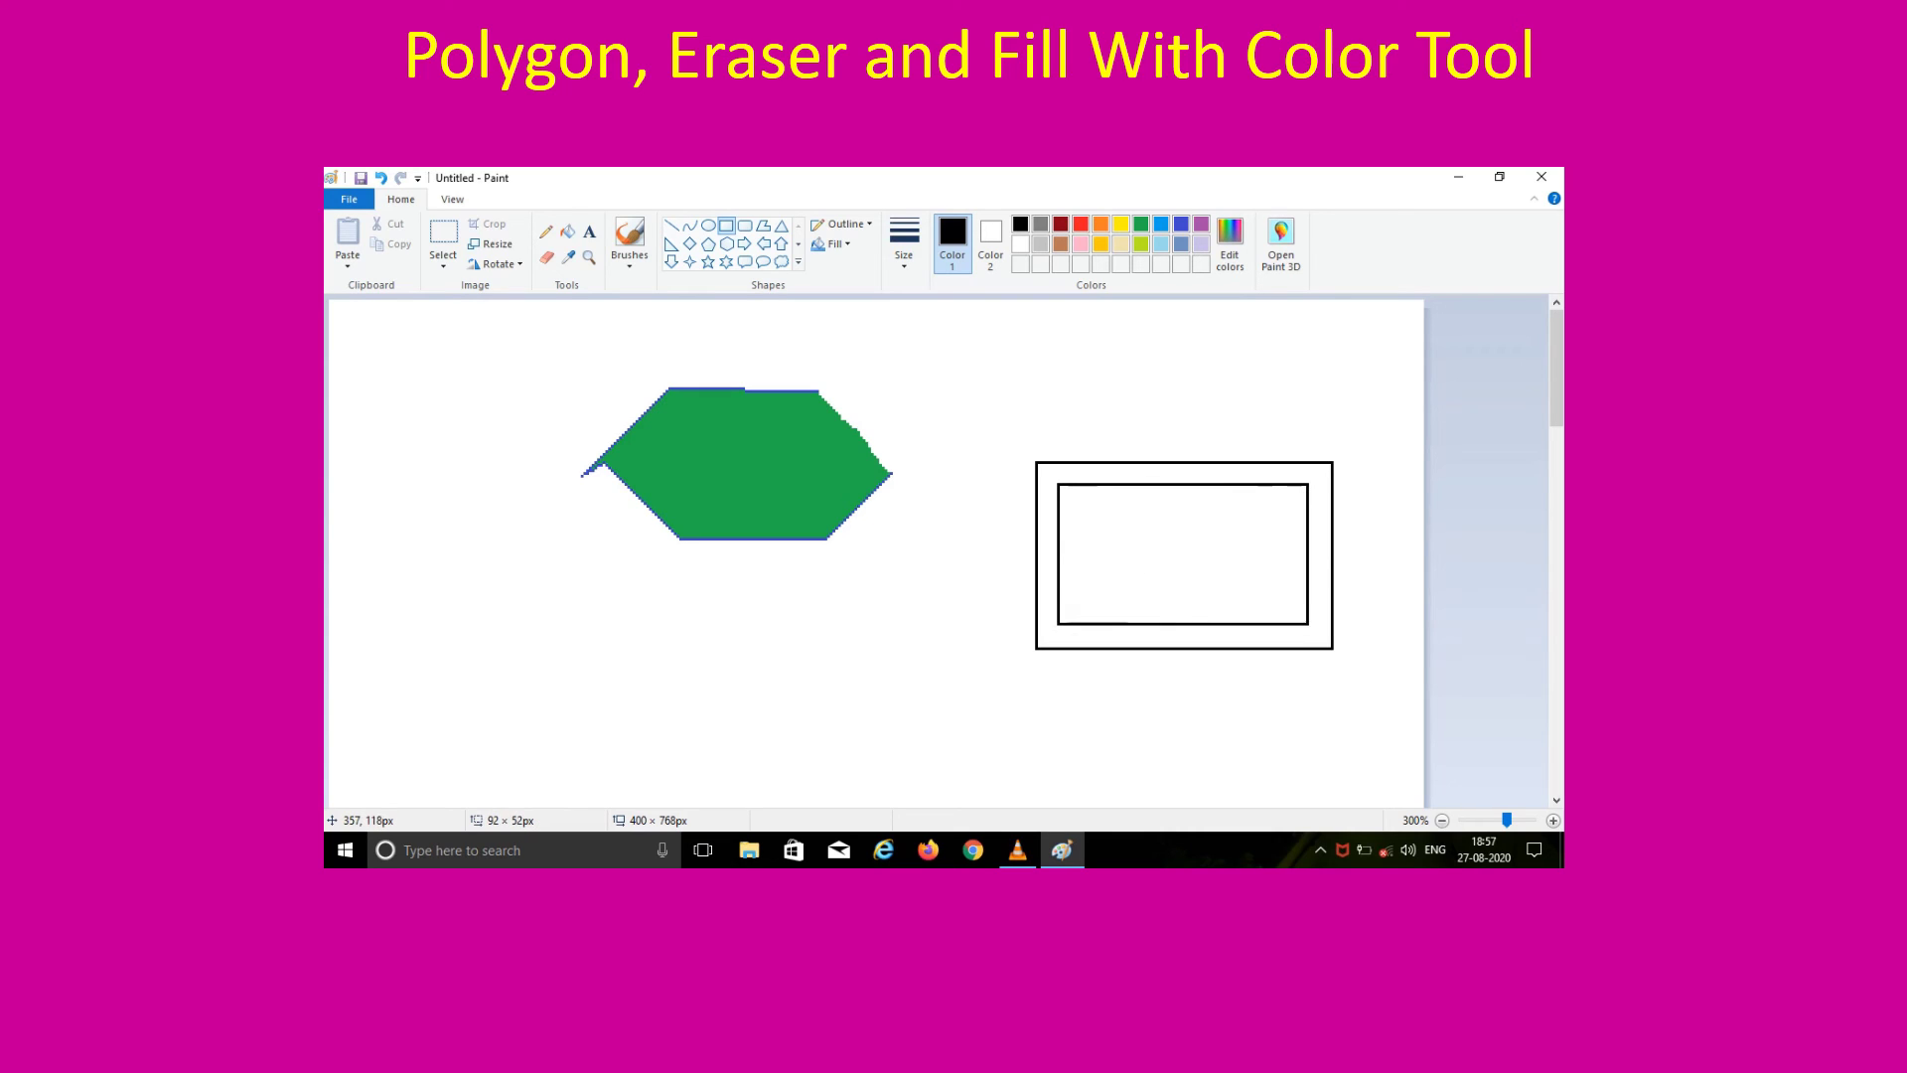
drag(1299, 638, 1308, 624)
click(726, 227)
click(1076, 505)
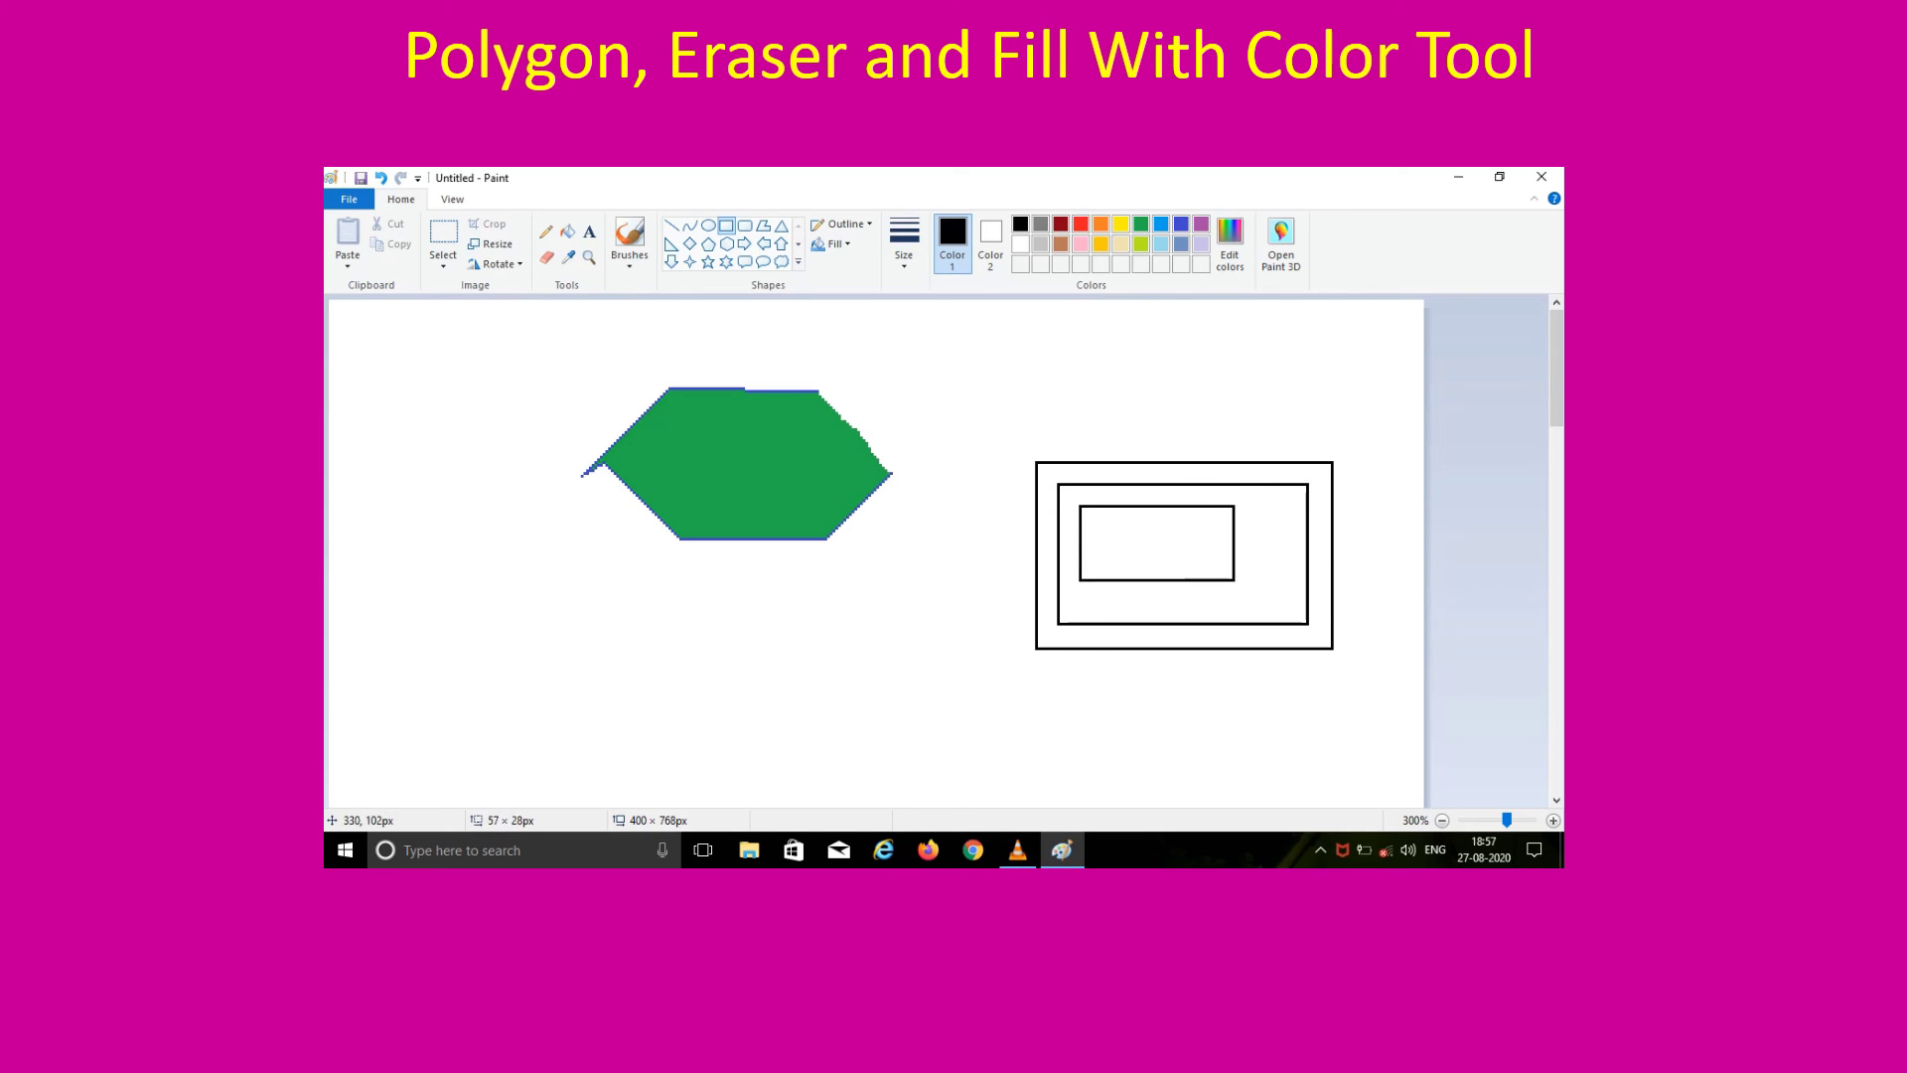
drag(1079, 506, 1289, 602)
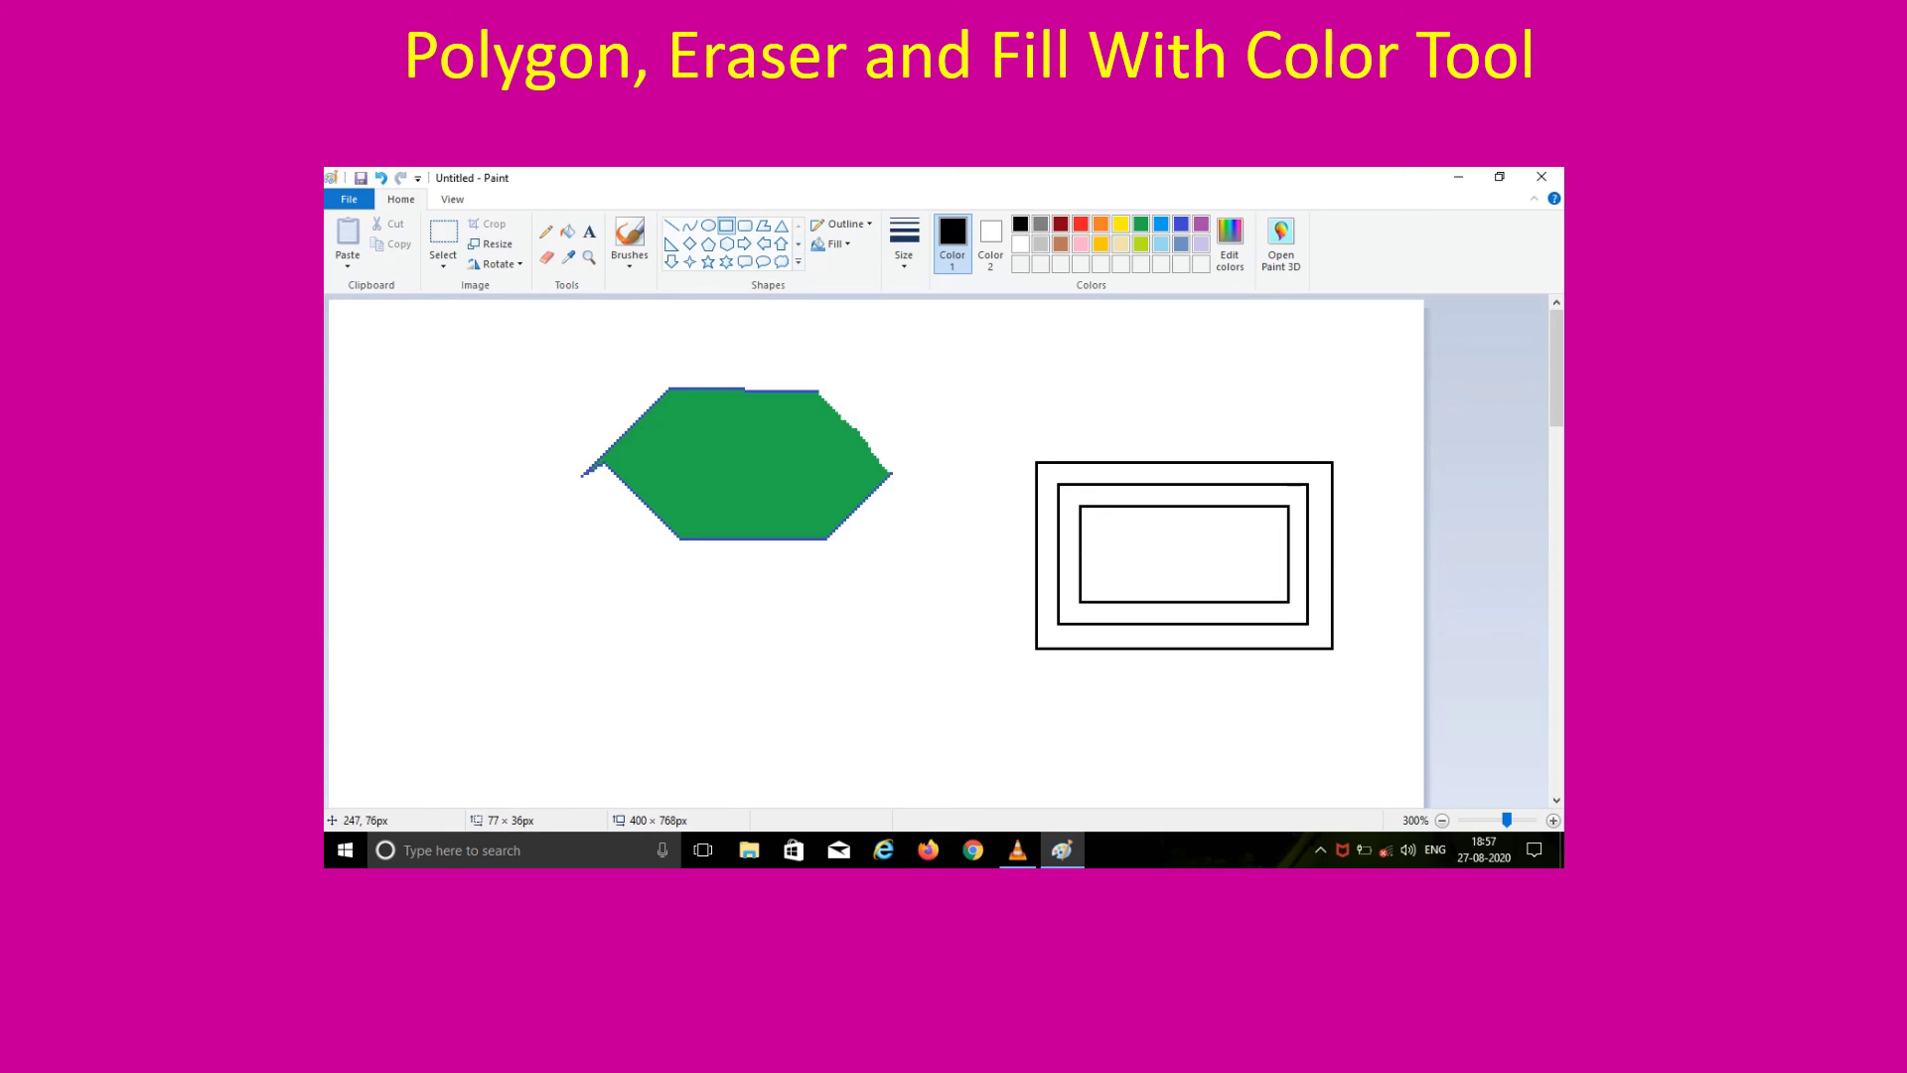
click(1108, 524)
drag(1107, 530, 1269, 576)
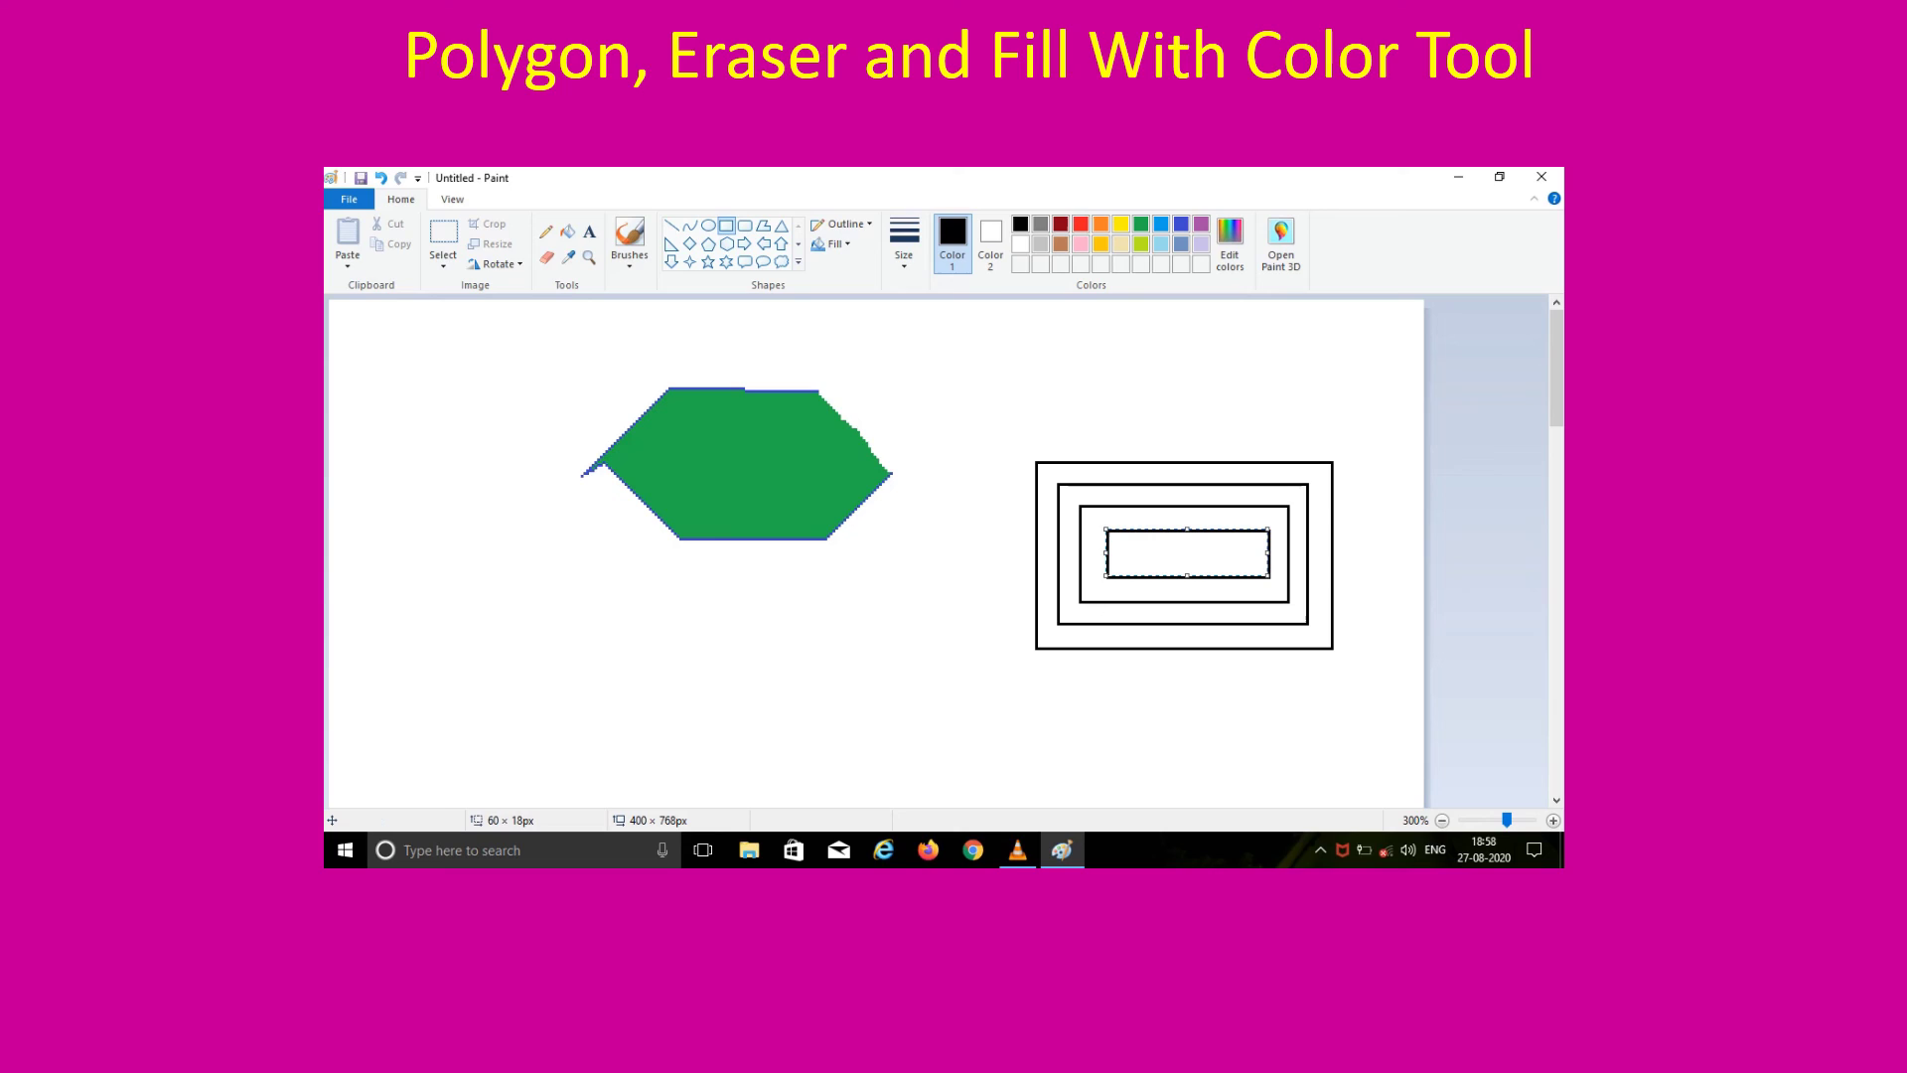
Step: Use Fill with color: outer band red, third band blue, innermost rectangle purple
click(567, 234)
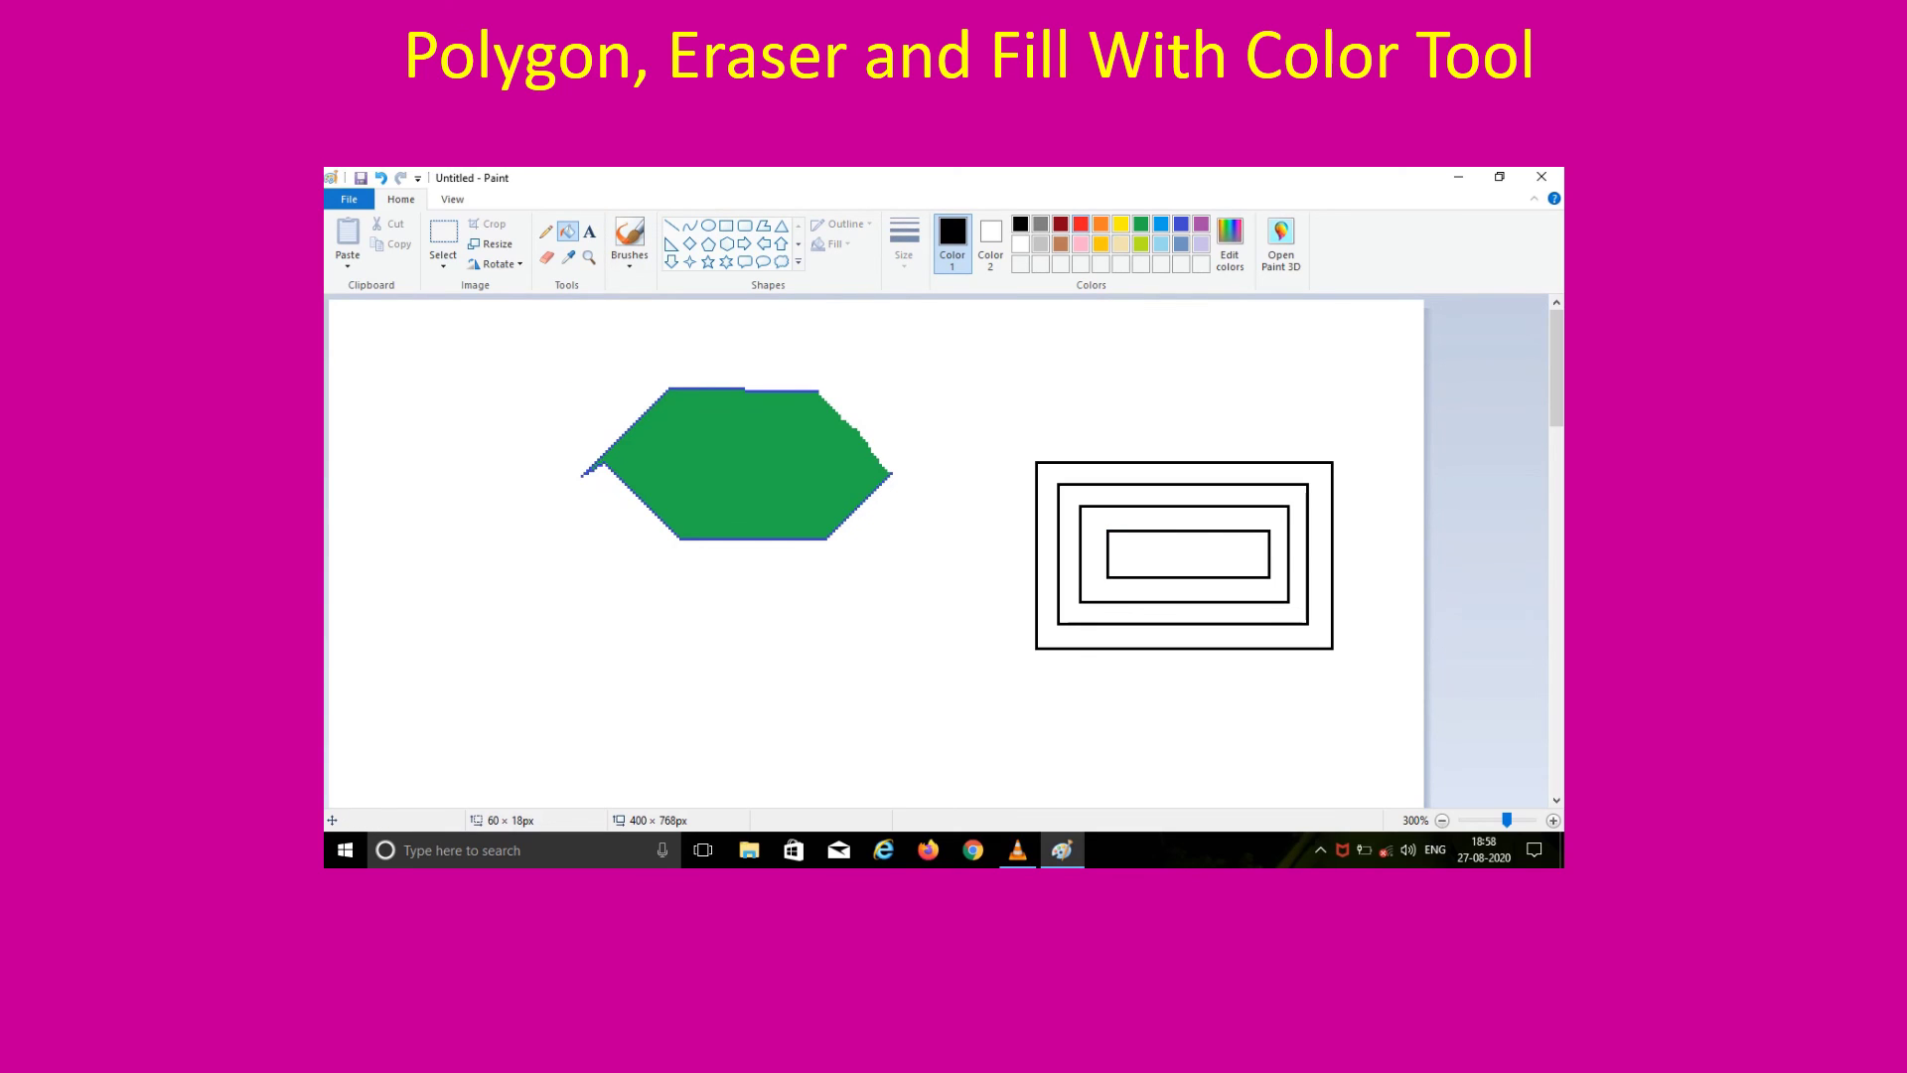
click(1080, 224)
click(1183, 637)
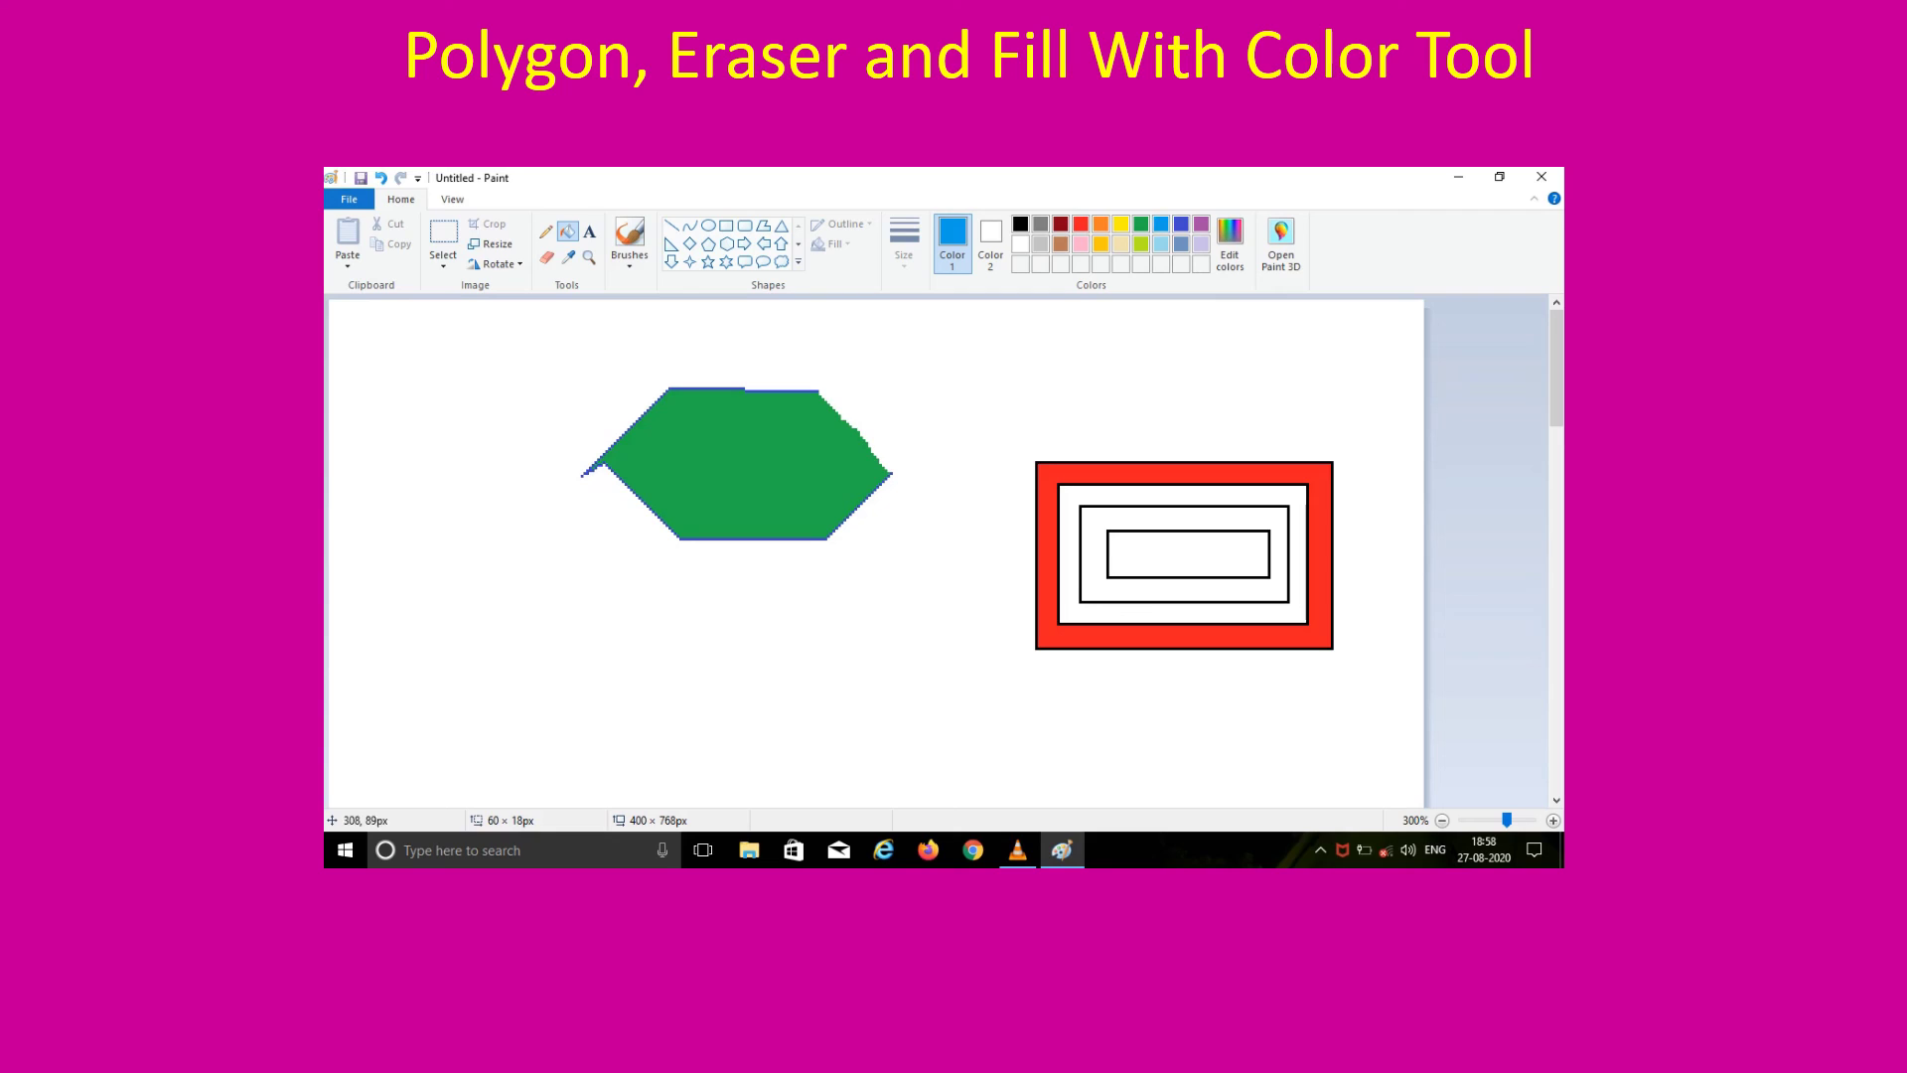
click(1171, 513)
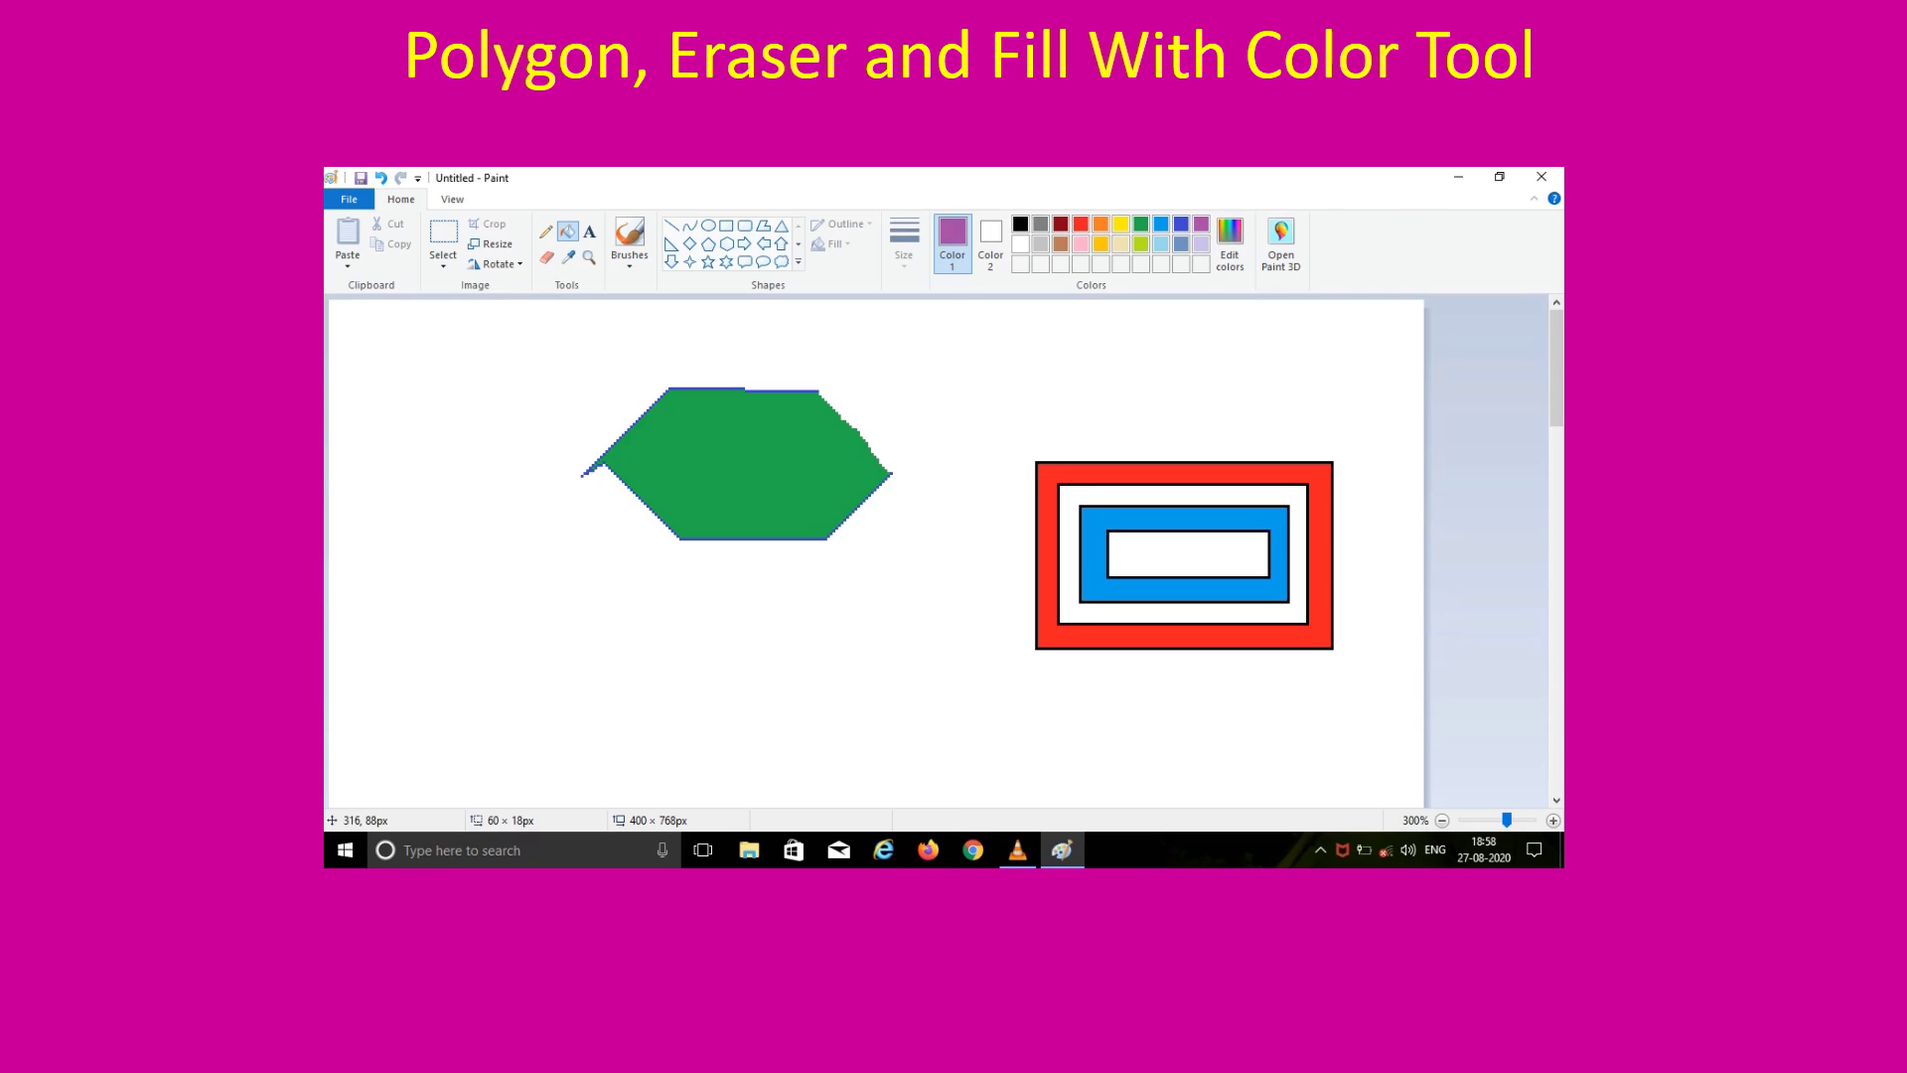
click(1184, 553)
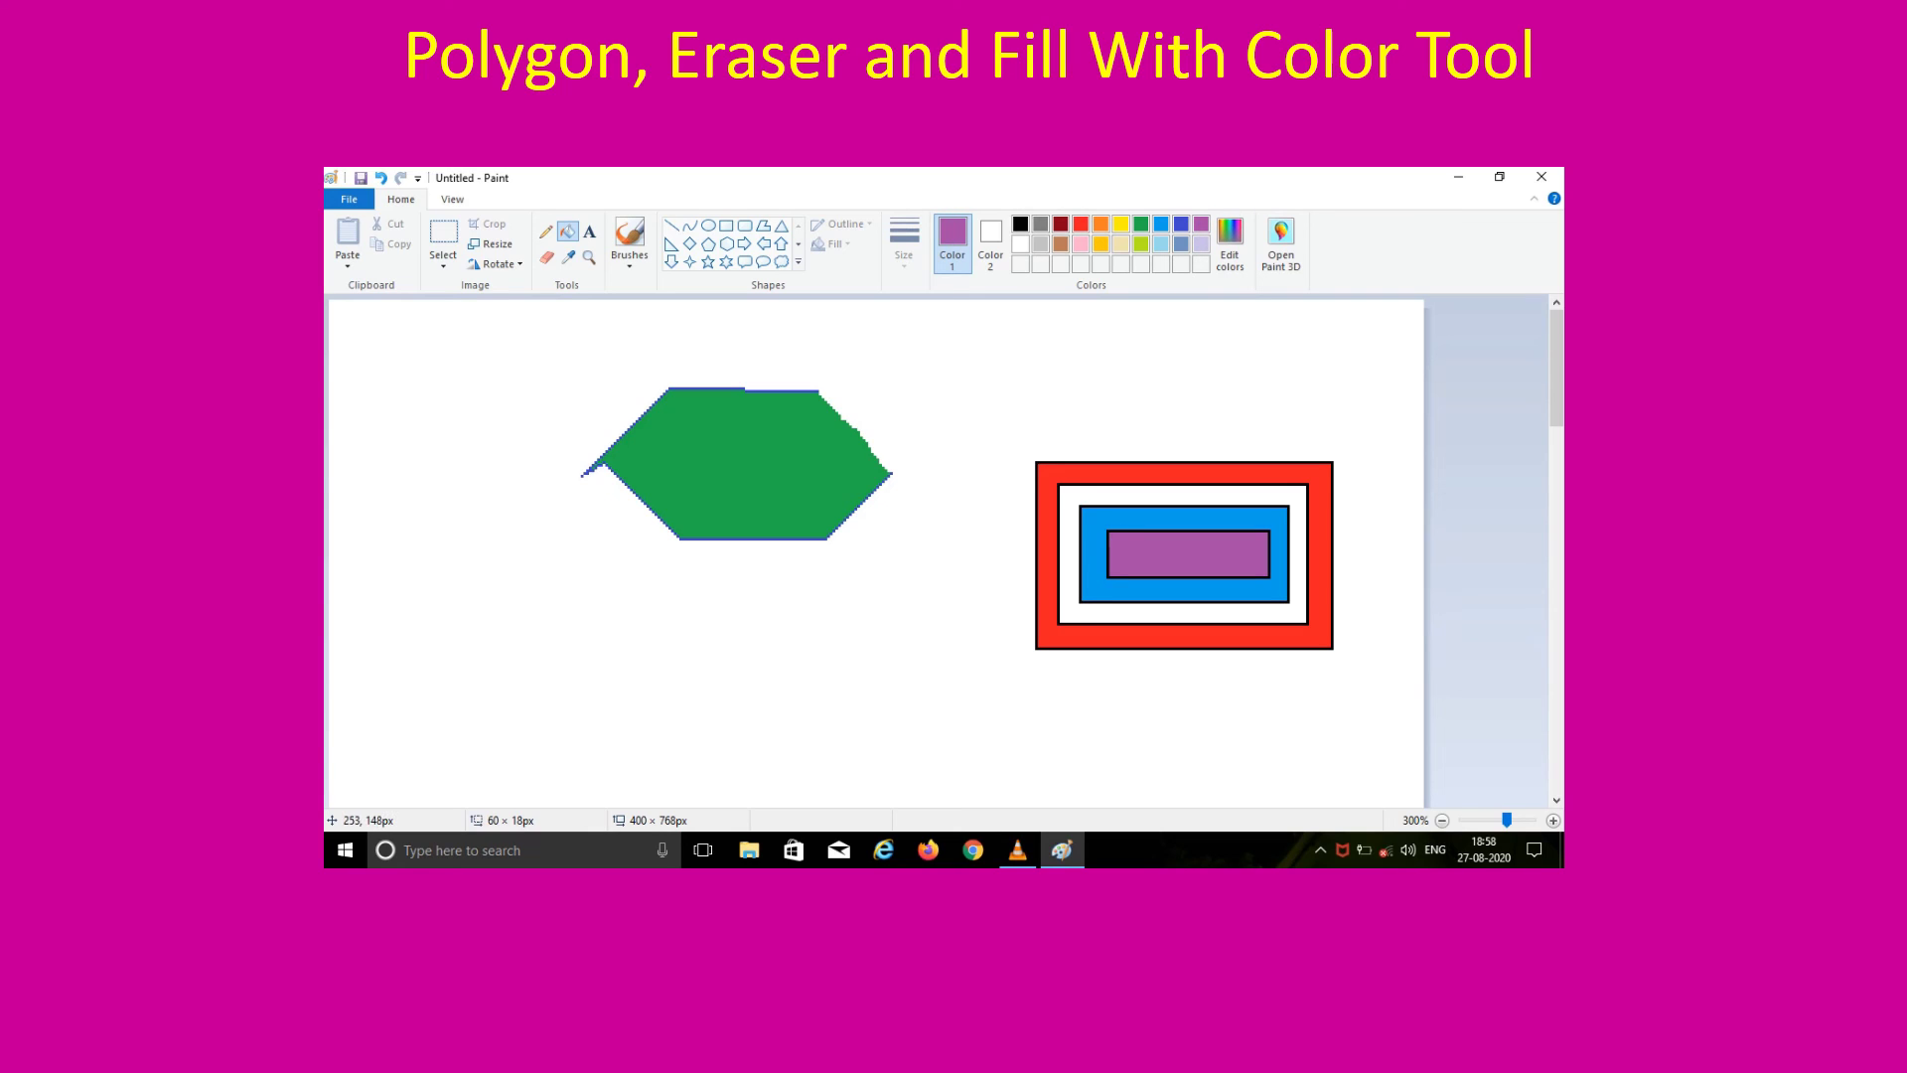